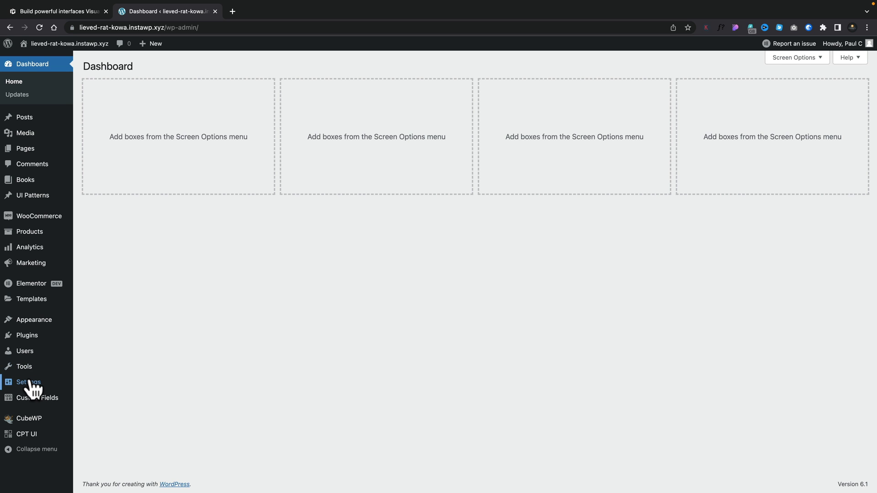
View the active WPTuts Test template in the uiBuilder template list
mouse_move(30, 383)
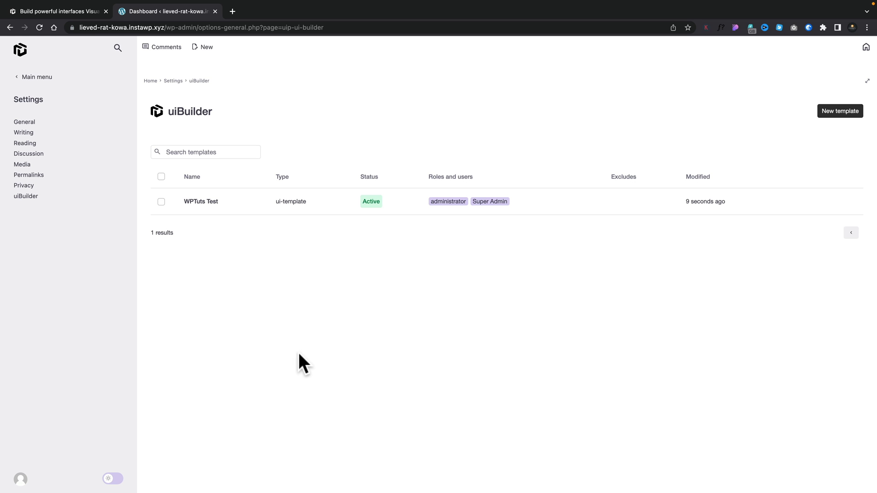
Try dark mode while opening the Custom Fields field groups, then return to light mode
click(116, 479)
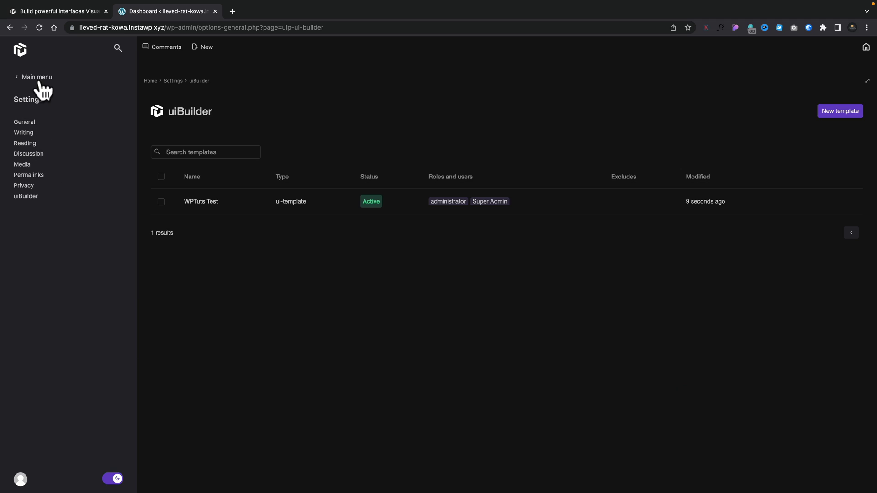
click(38, 77)
click(44, 330)
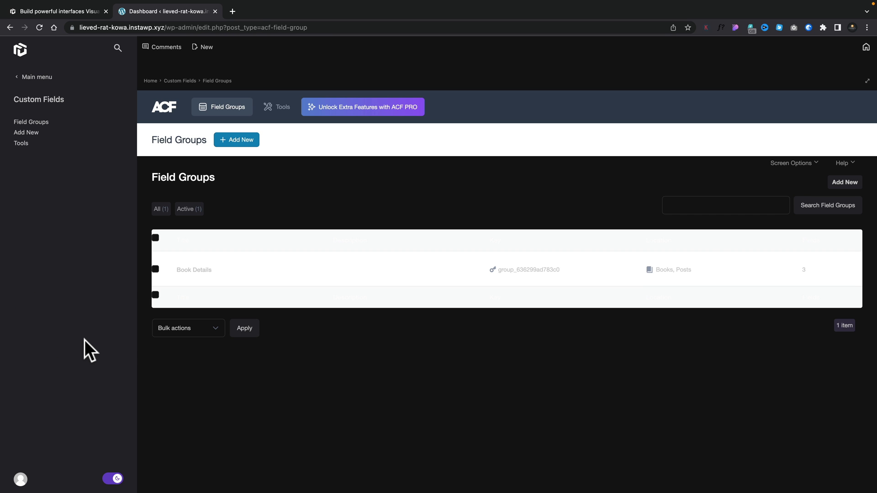
click(113, 480)
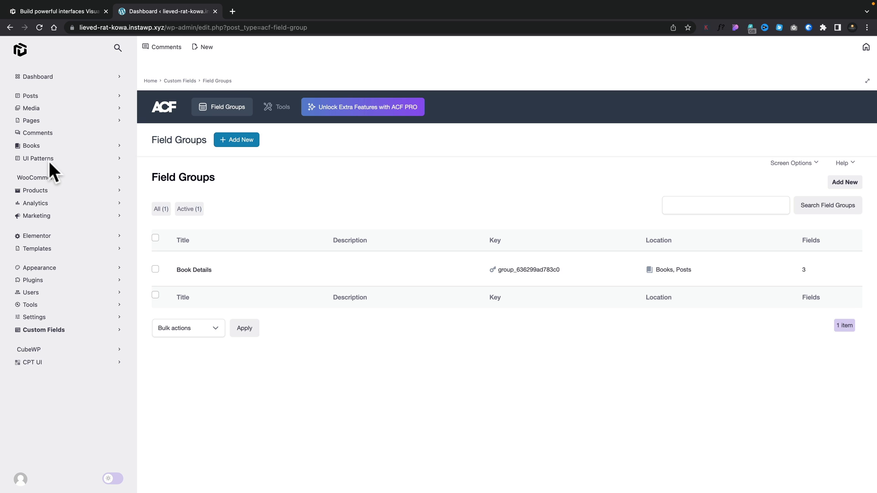
click(31, 96)
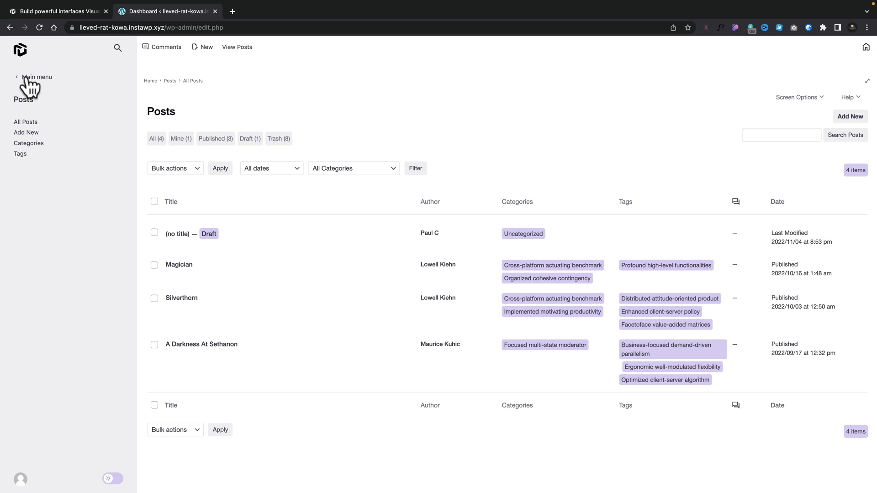
Return to the full admin menu and open the WPTuts Test template from Settings > uiBuilder
click(28, 79)
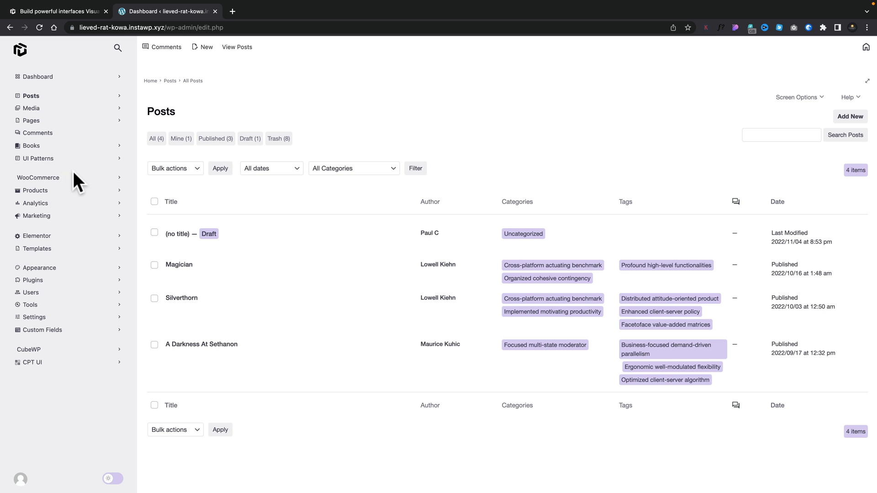
click(35, 318)
click(26, 197)
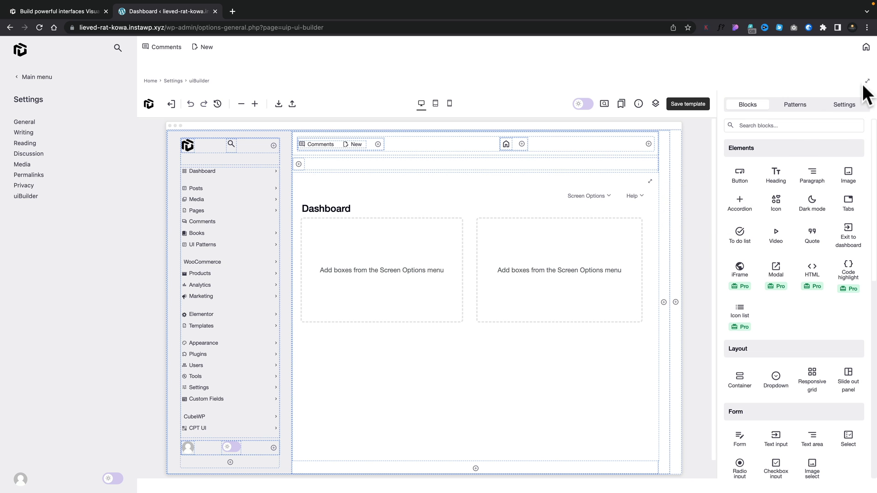
Expand the uiBuilder template editor to full screen
click(867, 81)
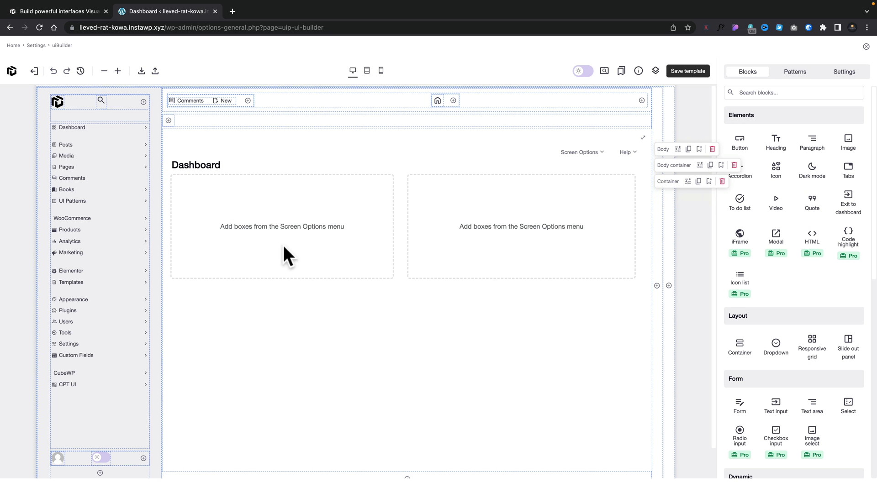
Load All Posts in the preview and toggle the builder's dark mode on and off
click(66, 145)
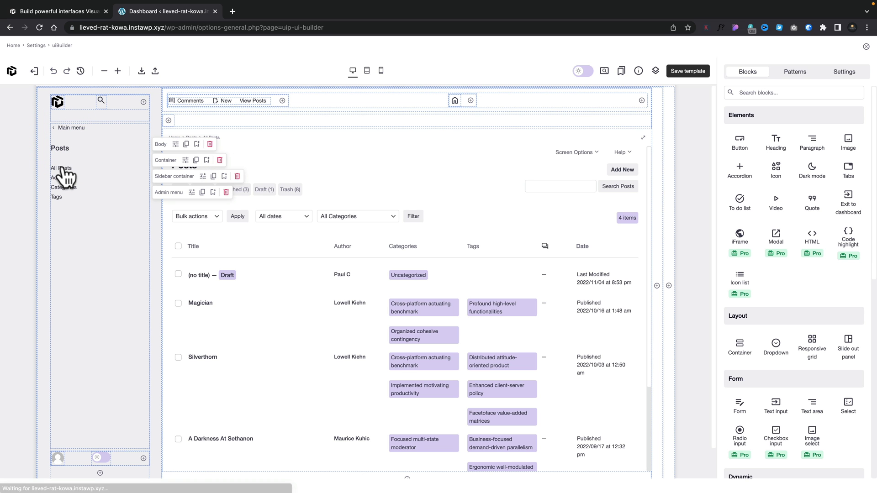
click(64, 168)
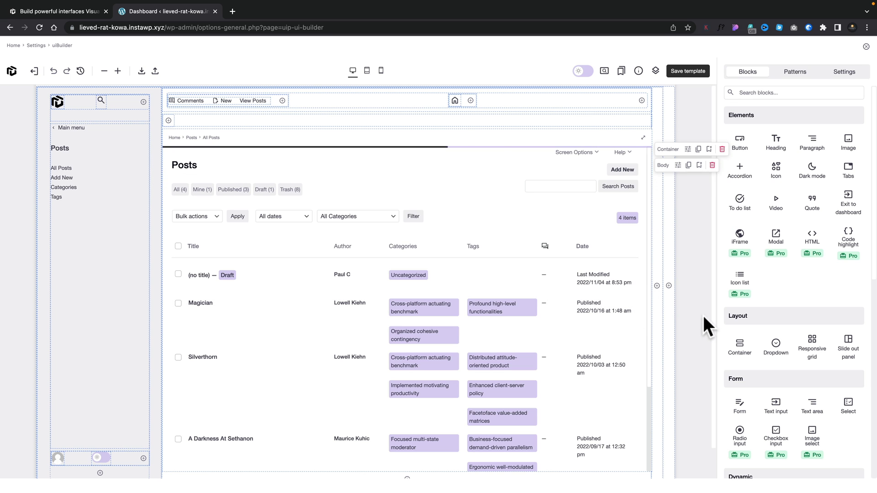
click(585, 70)
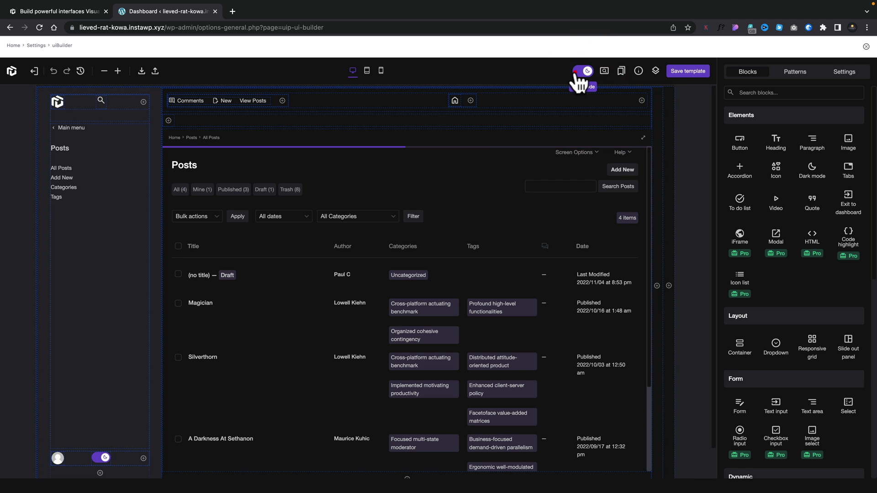
click(579, 73)
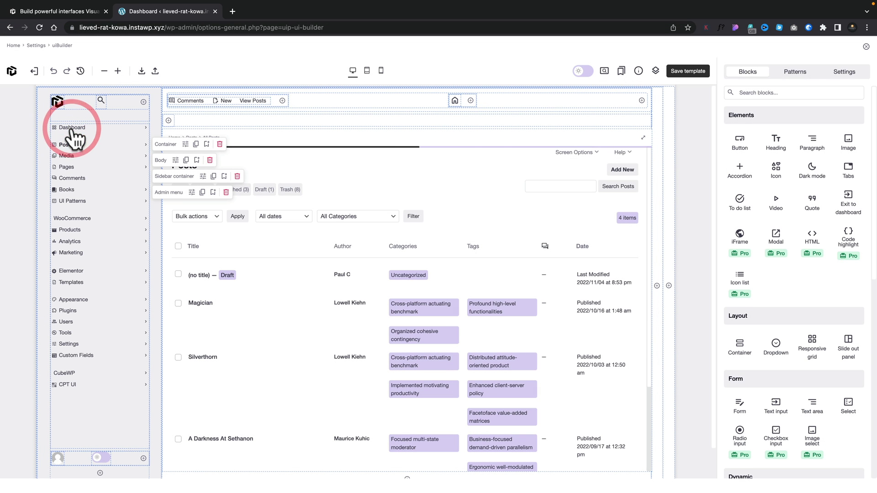
click(69, 130)
Preview the Dashboard and open the Body block's settings with its block options expanded
click(58, 173)
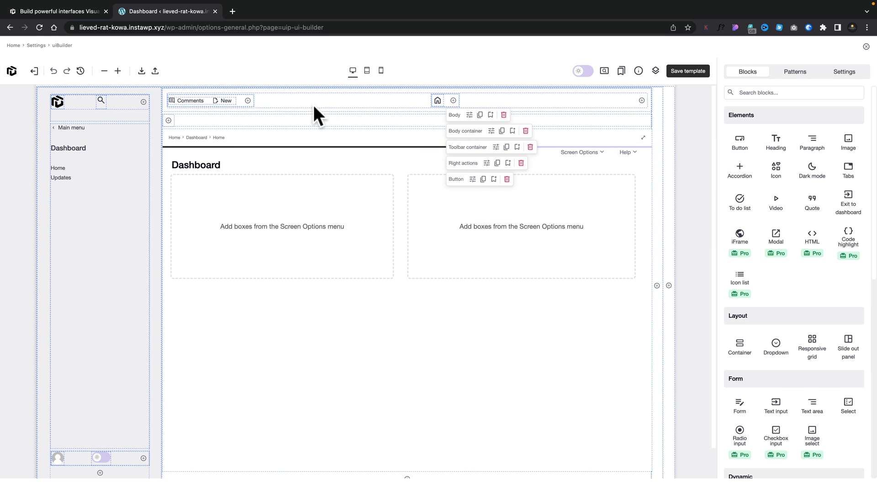
mouse_move(227, 103)
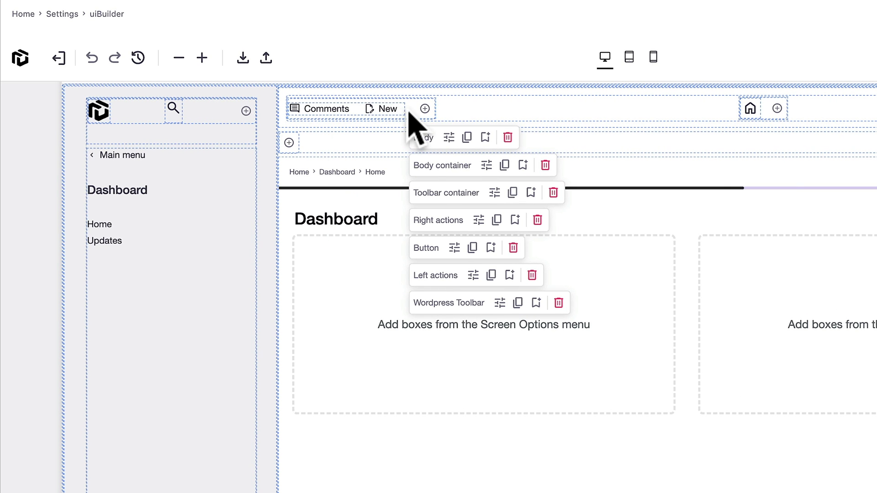
click(392, 109)
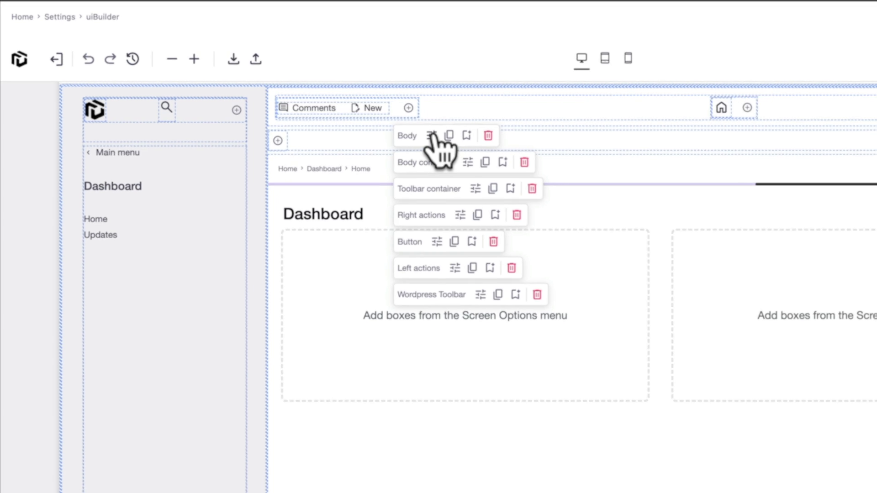
click(431, 136)
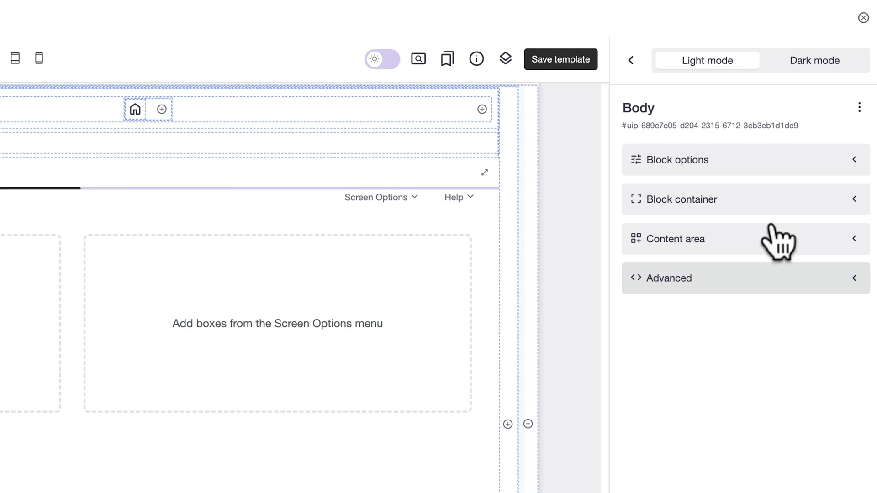
click(807, 168)
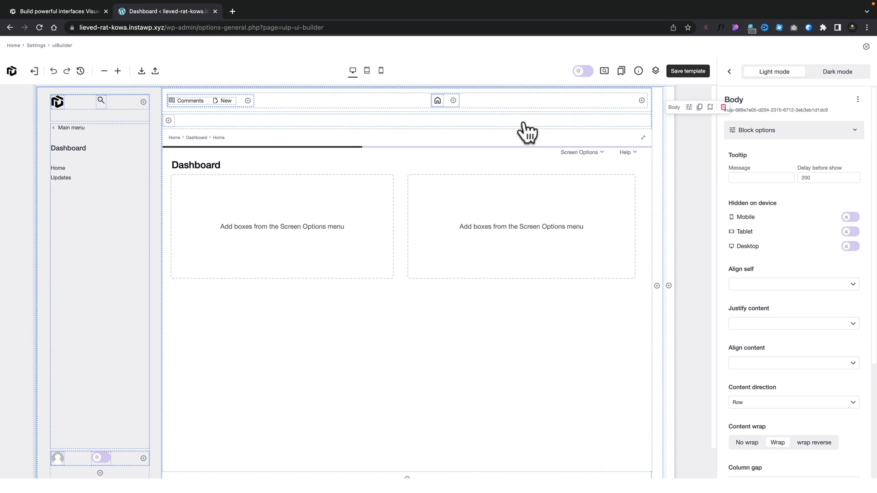
click(367, 72)
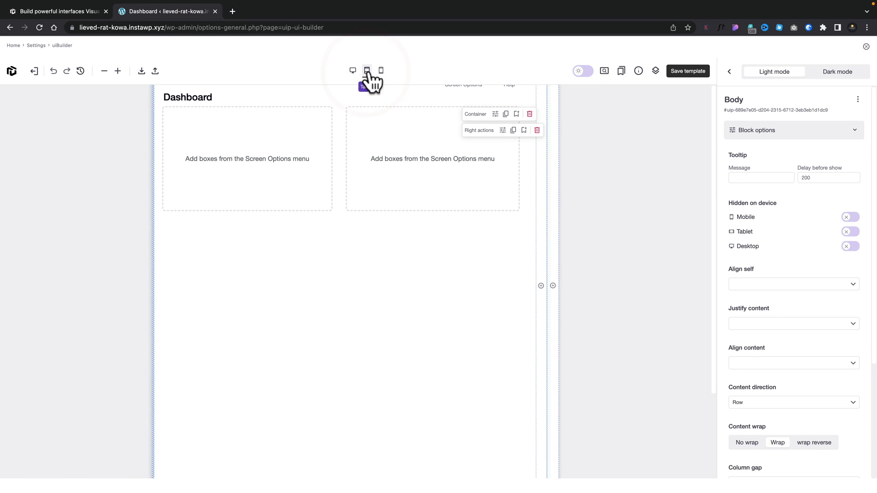
Preview the layout at phone width, then select the Wordpress Toolbar block for editing
click(381, 71)
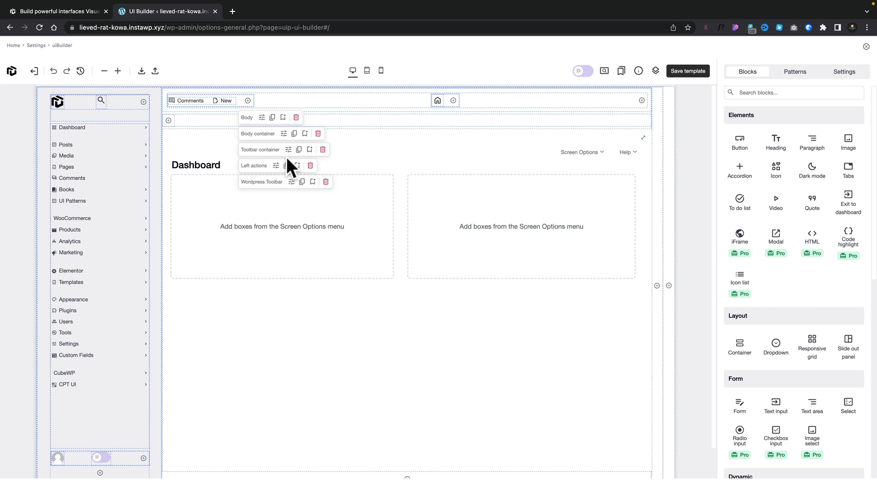
click(291, 183)
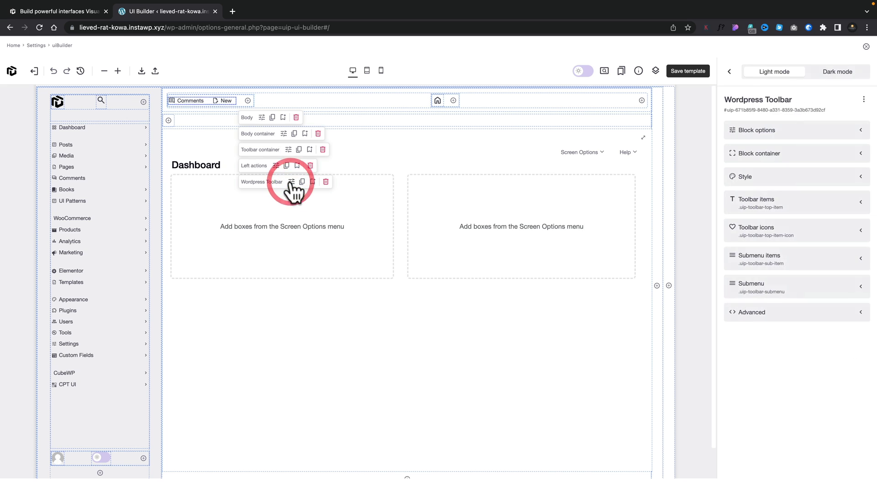
Review the Wordpress Toolbar block's options, trying a gradient background before keeping a solid colour
click(848, 130)
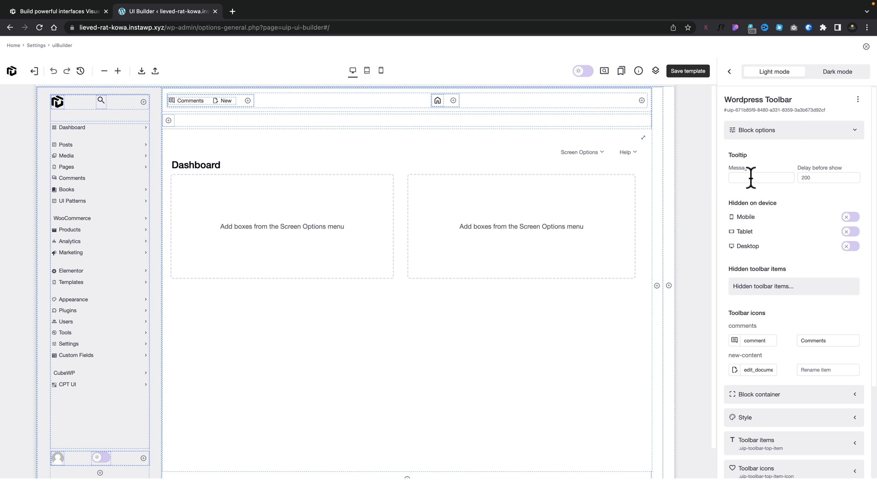
scroll(788, 256, down, 3)
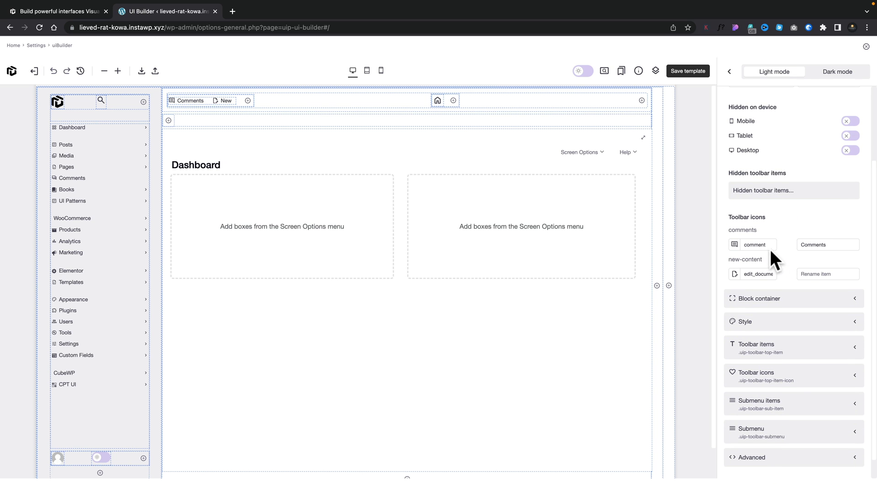
scroll(795, 274, down, 1)
click(788, 278)
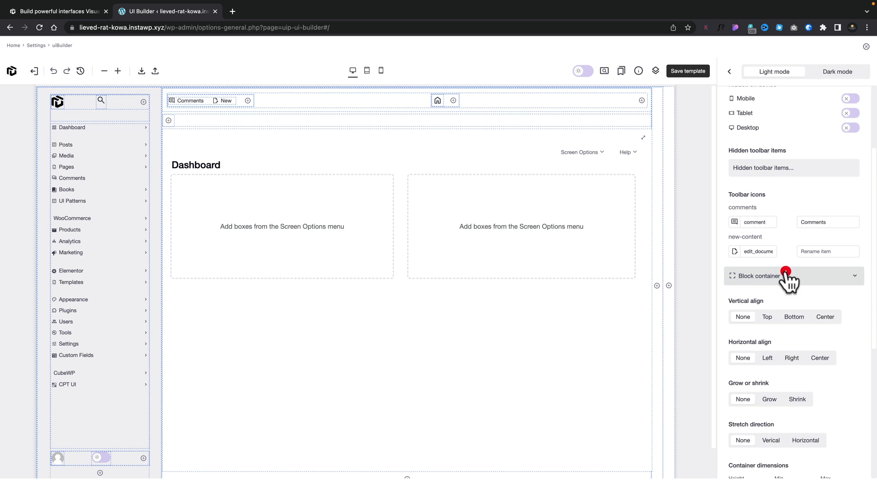
scroll(804, 306, down, 1)
scroll(775, 360, down, 3)
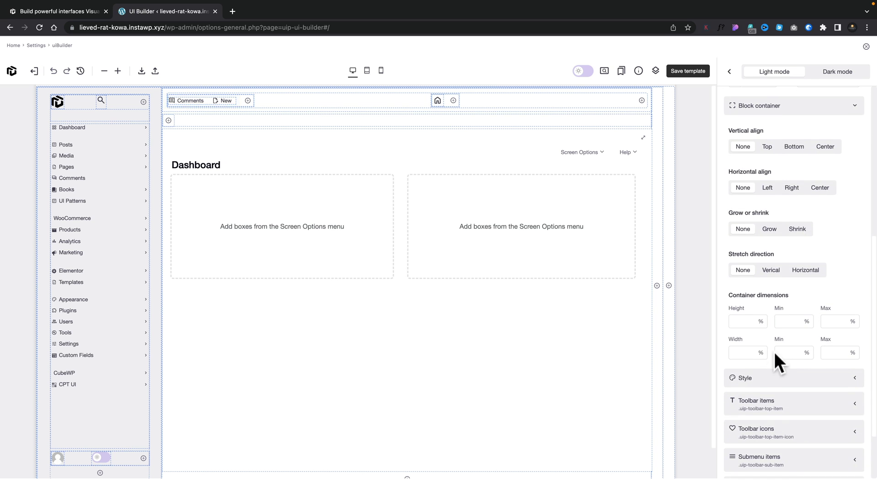
click(763, 386)
scroll(765, 384, down, 3)
scroll(763, 384, down, 5)
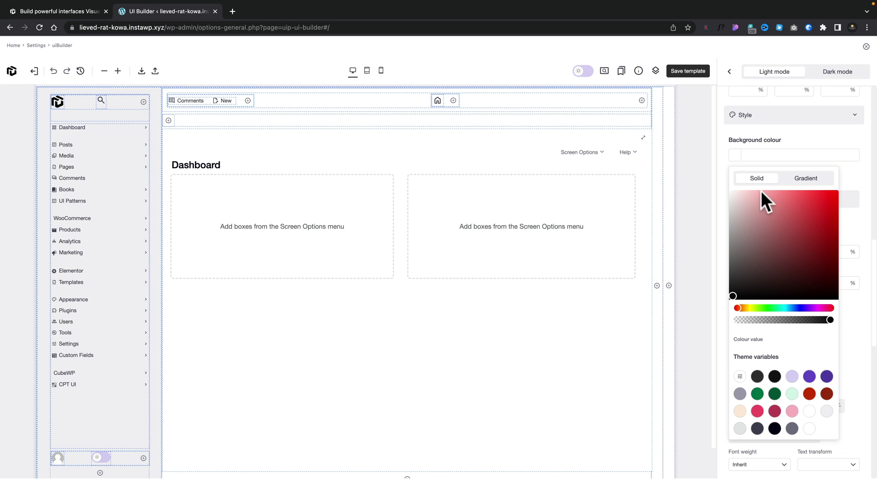
click(809, 180)
click(752, 178)
click(739, 158)
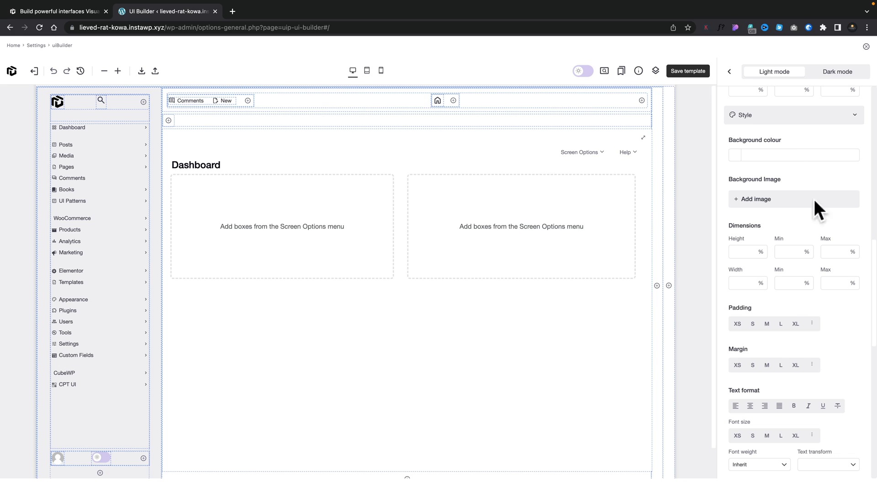
Check the toolbar items' 10 px margin, then scroll to the sidebar footer's dark-mode toggle
click(819, 124)
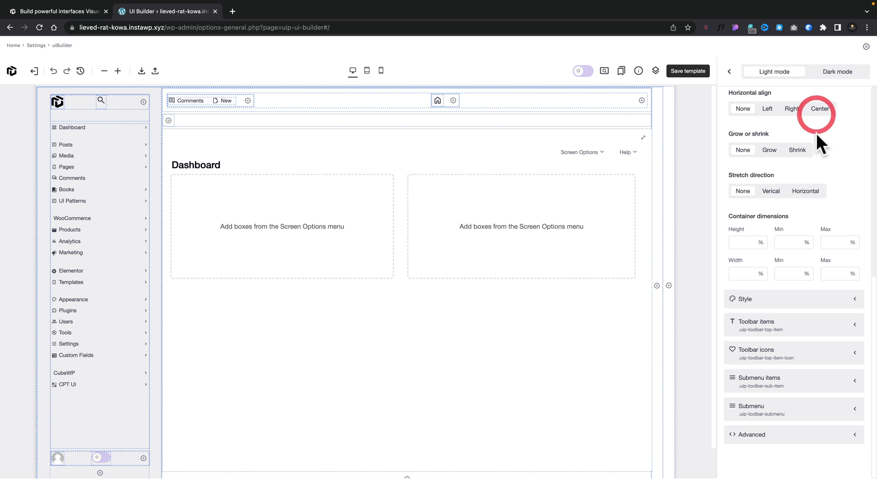
click(798, 325)
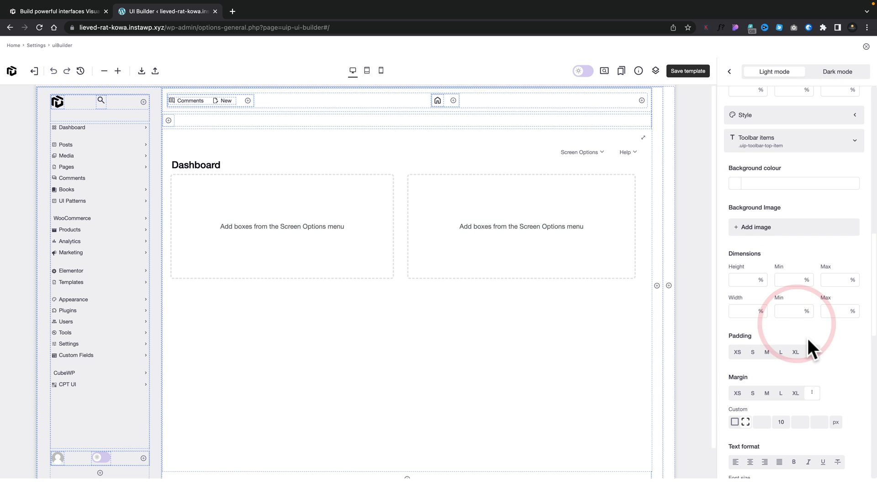
scroll(807, 338, down, 6)
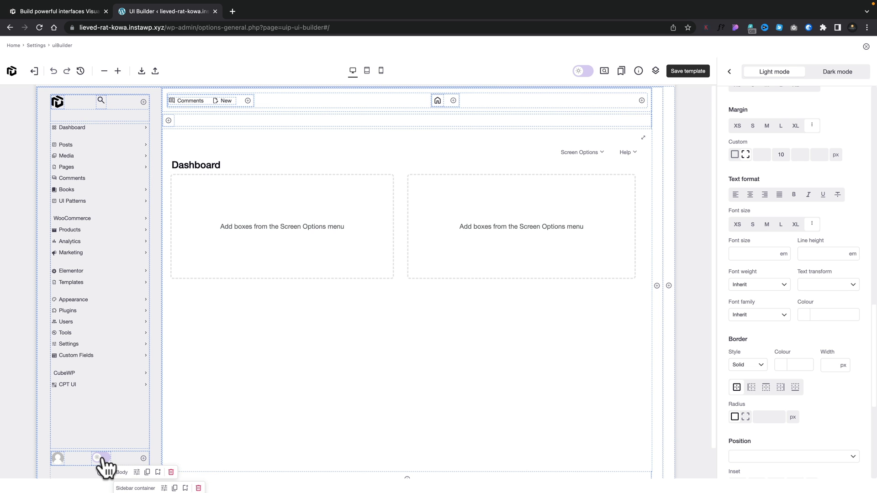
scroll(105, 465, down, 1)
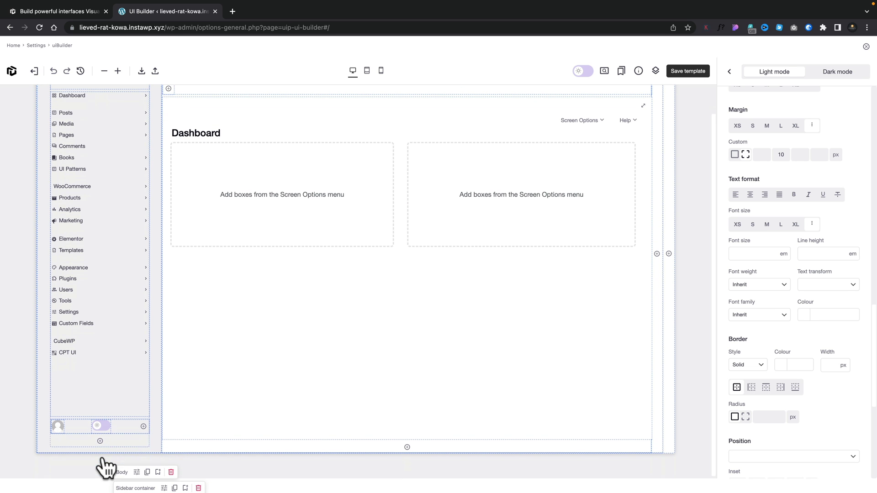
click(101, 426)
Delete the Dark mode block from the sidebar footer, check the Dashboard tab, and return to the builder
click(102, 426)
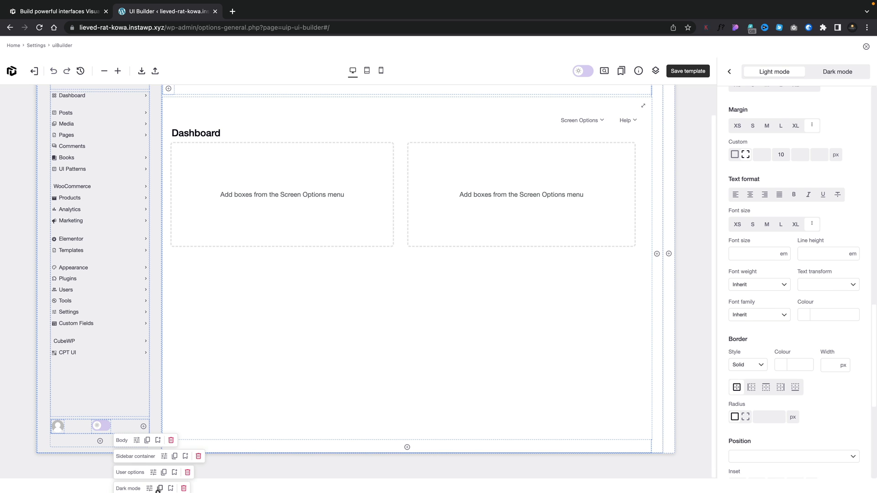
click(185, 489)
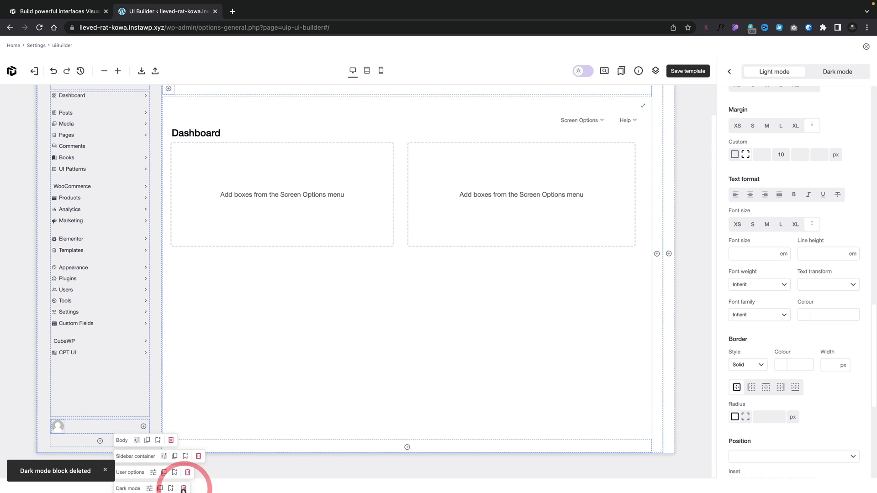
click(243, 352)
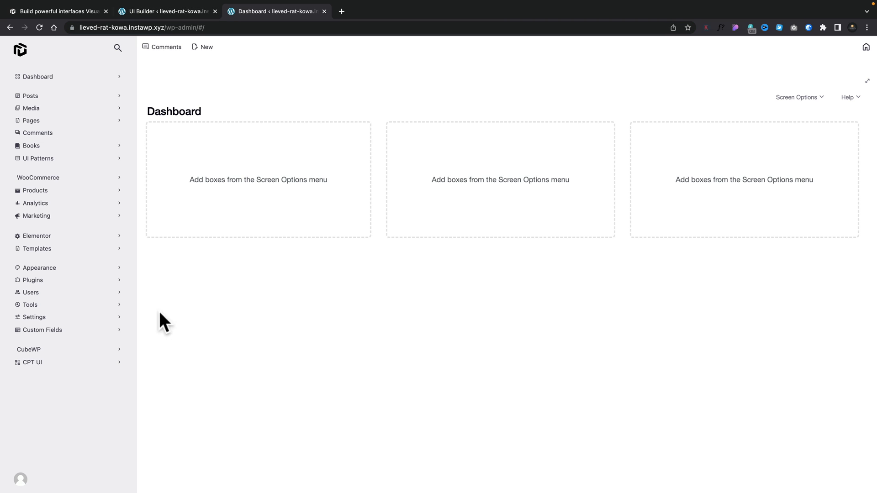
click(163, 7)
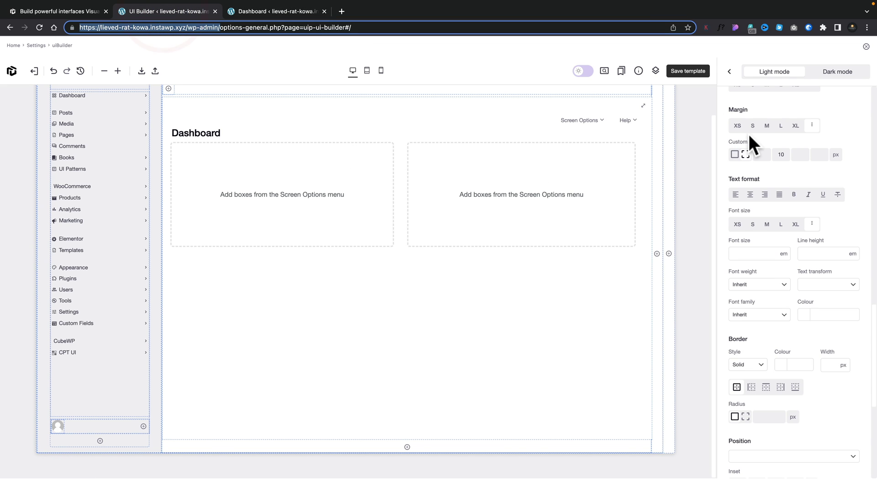
scroll(764, 137, up, 15)
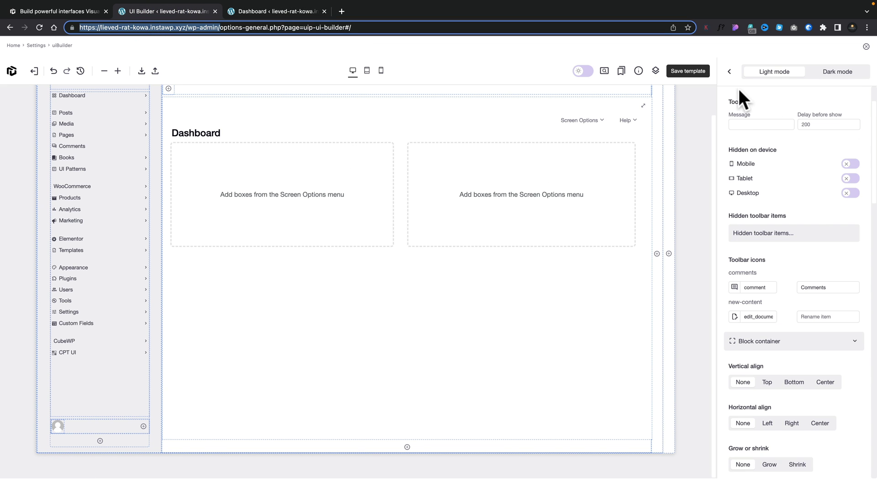
Search the block library for 'dark' and drag the Dark mode block into the sidebar footer
click(729, 72)
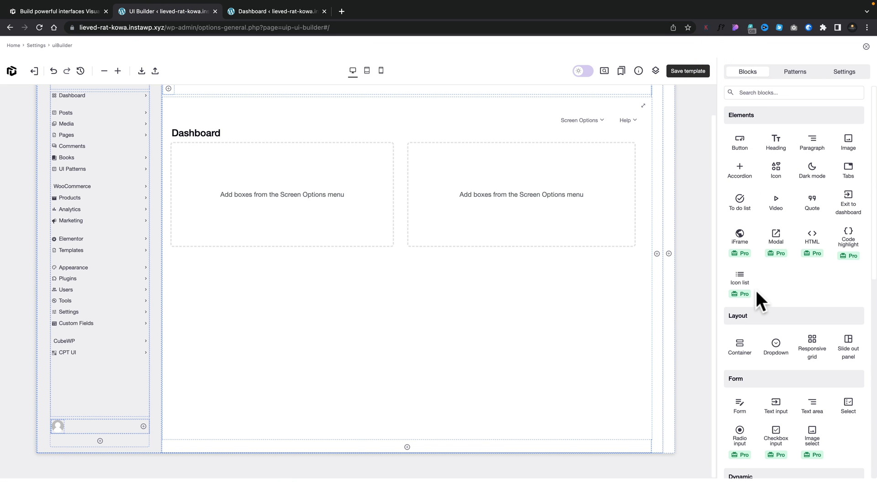
scroll(755, 290, down, 1)
scroll(756, 290, up, 1)
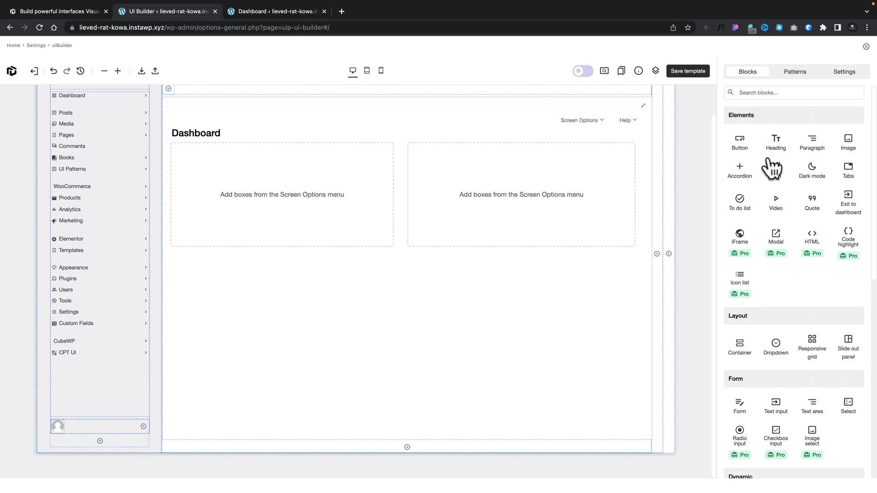
click(769, 95)
text(dark)
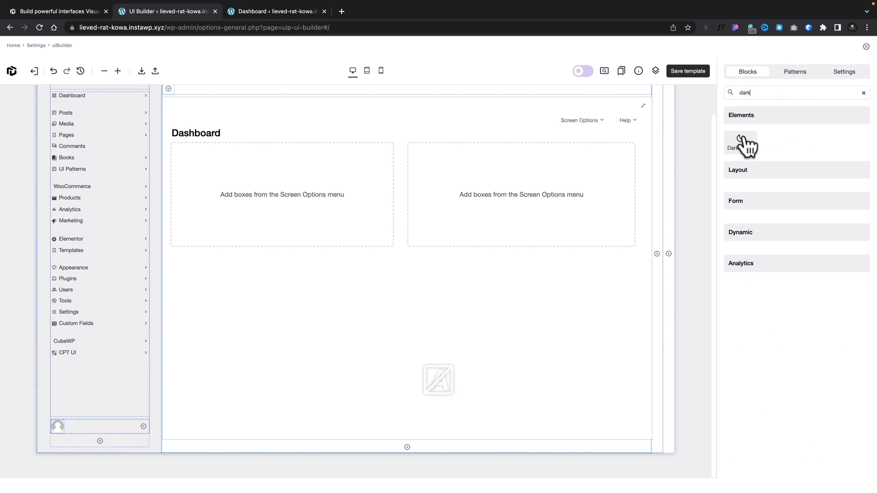
drag(743, 139, 119, 428)
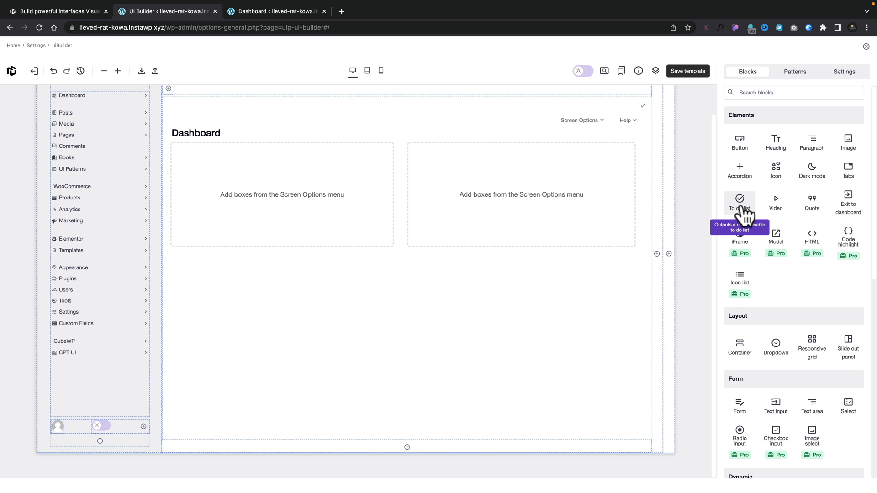
scroll(696, 231, up, 2)
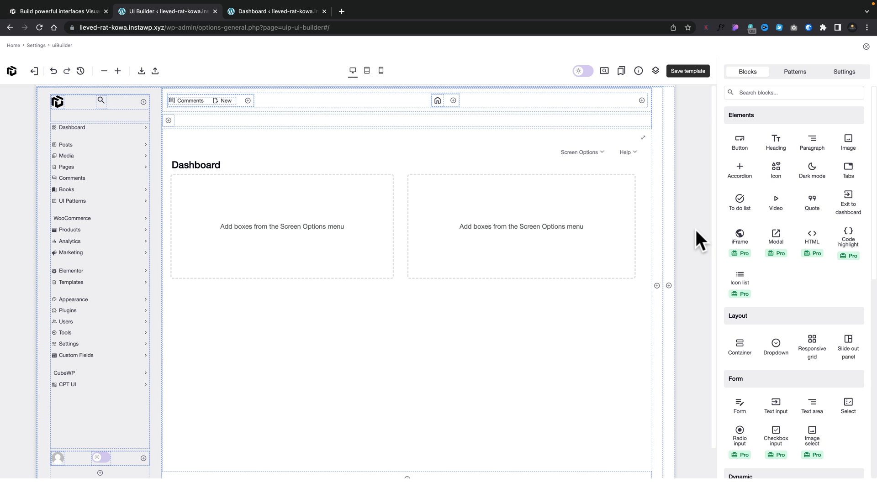
mouse_move(656, 243)
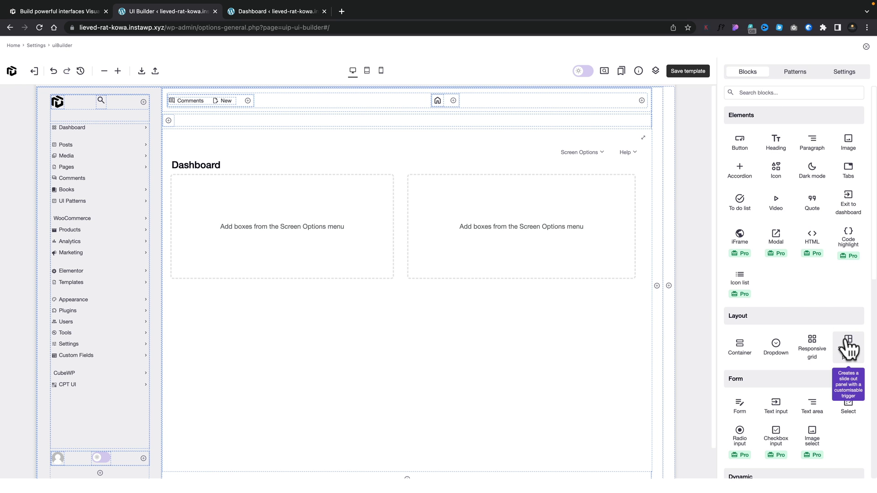
Add a Slide out panel beside the top bar and put a To do list block inside it
drag(848, 343, 651, 254)
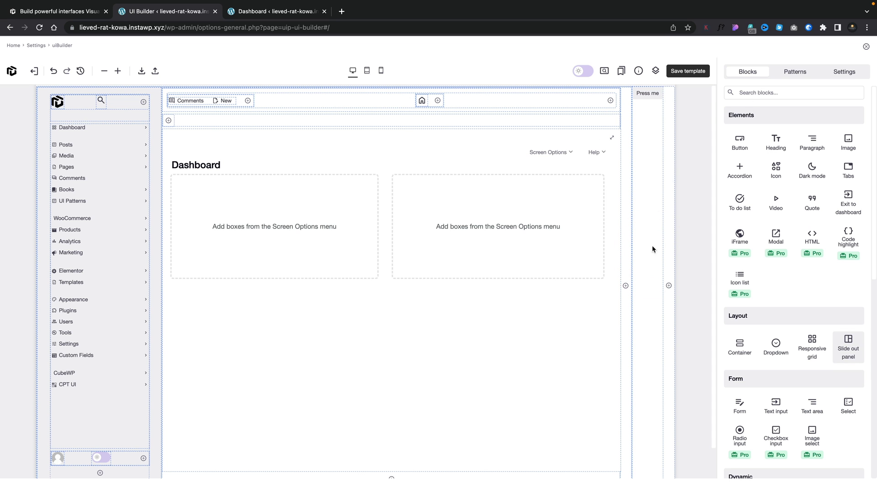
click(647, 93)
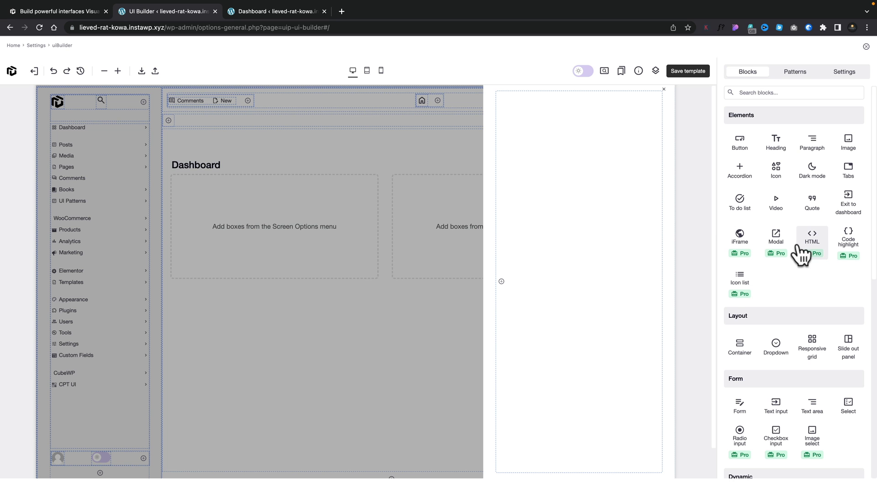
drag(749, 211, 605, 167)
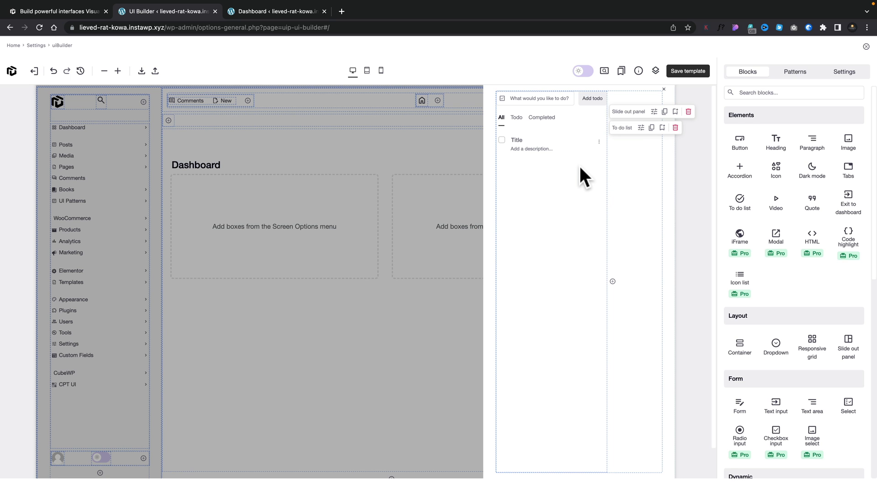
Review the To do list block's advanced settings, then save the template
click(641, 128)
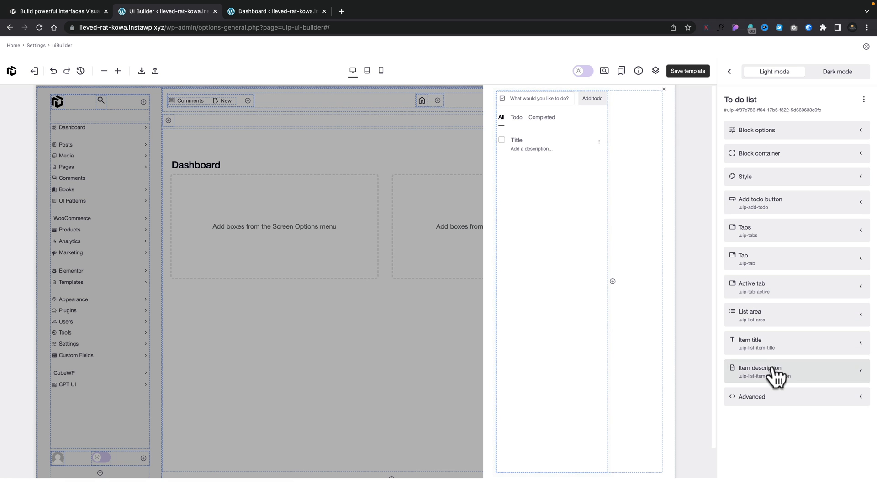
click(770, 397)
scroll(771, 393, down, 7)
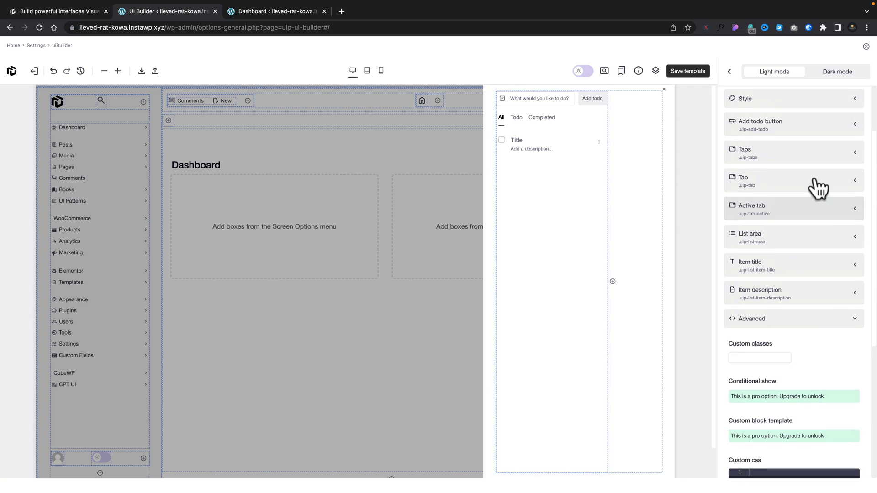
click(789, 321)
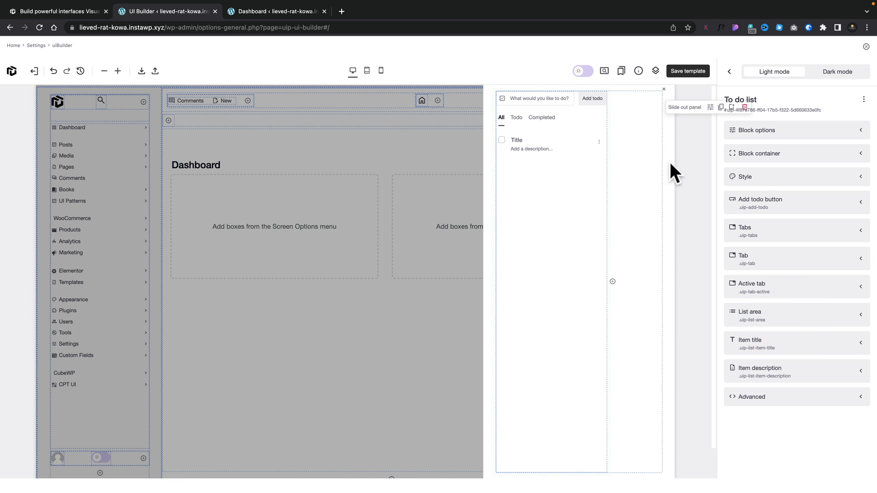
click(689, 72)
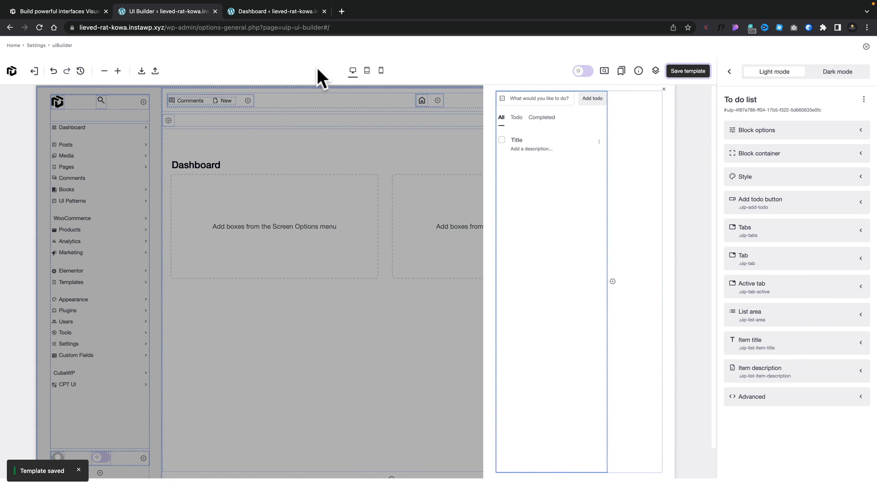
On the reloaded live dashboard, mark the 'Design new dashboard!' to-do as completed
click(252, 9)
click(38, 27)
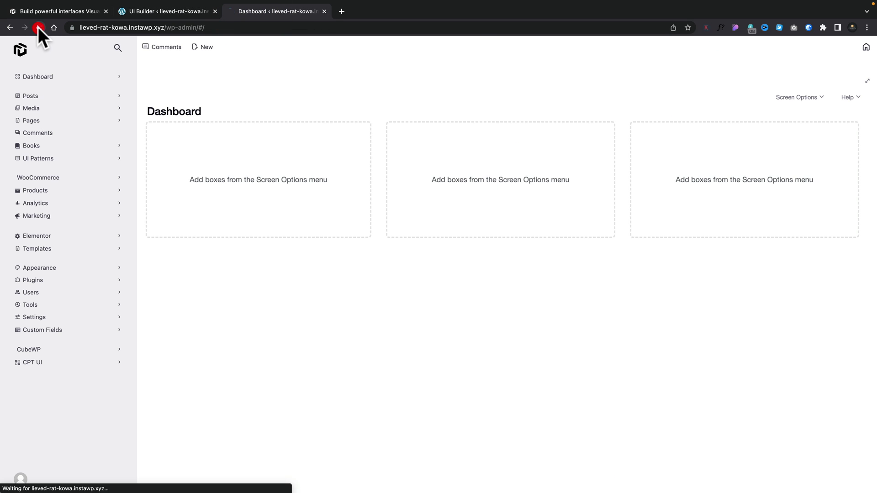
click(859, 45)
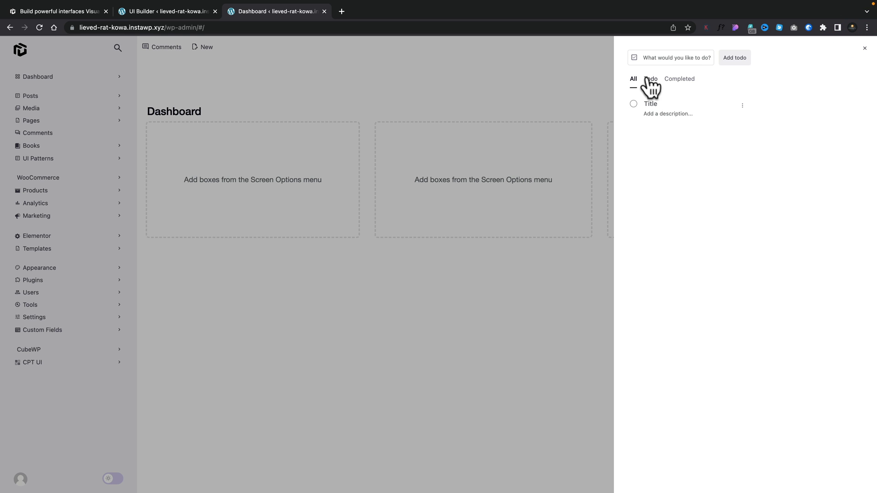
click(658, 105)
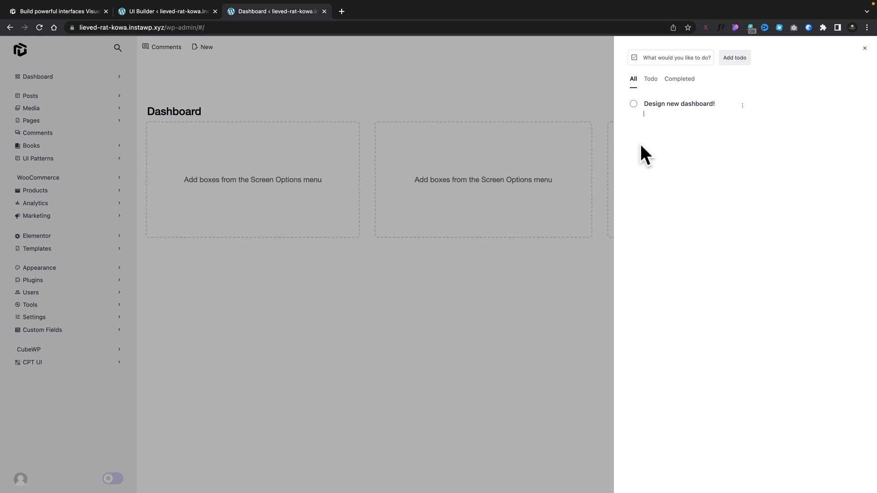
click(653, 80)
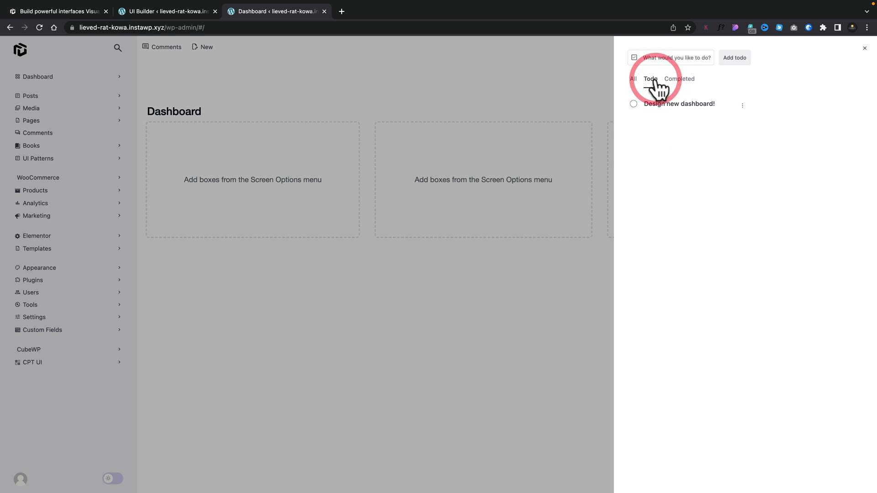
click(760, 112)
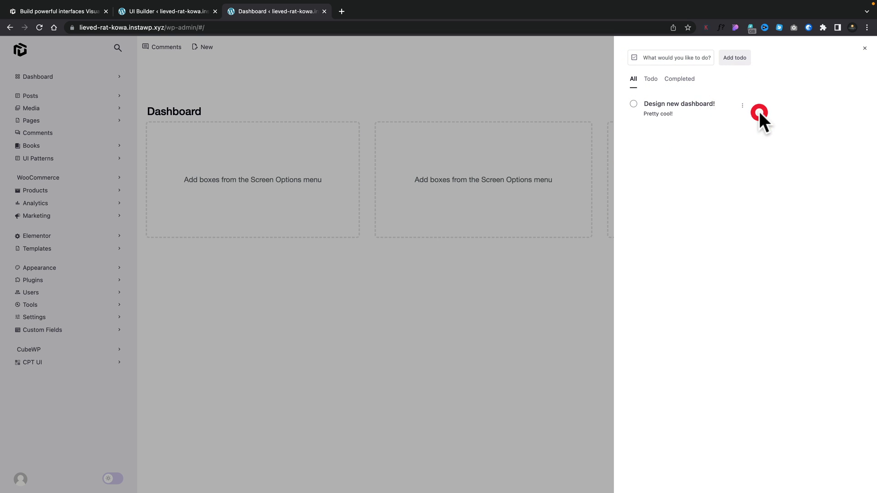
click(759, 104)
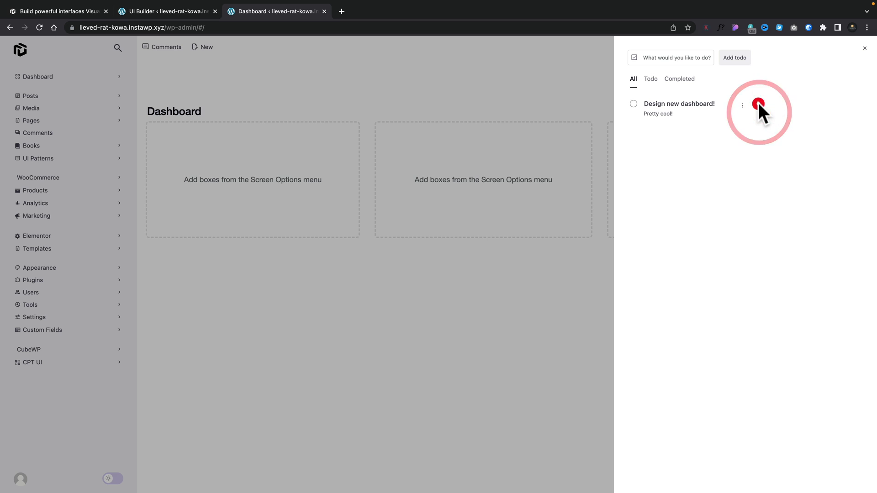
Filter the to-do list by Completed, Todo and All, ending on pending items
click(672, 80)
click(645, 82)
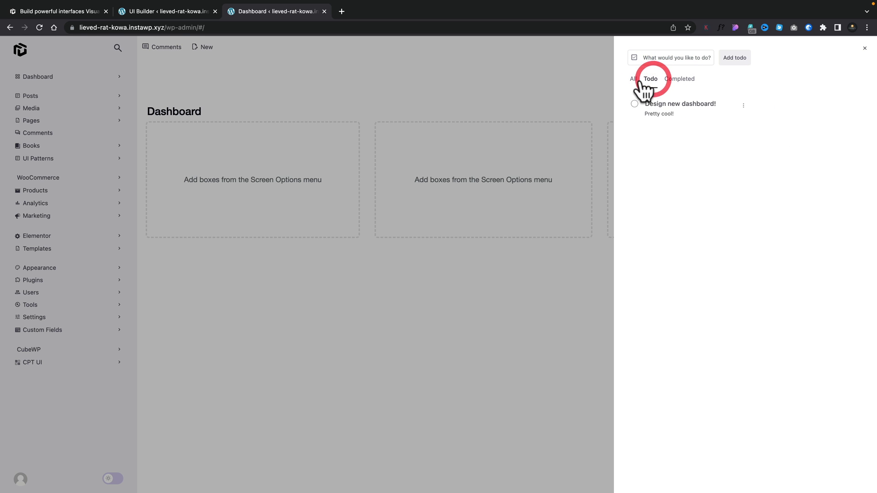
click(633, 80)
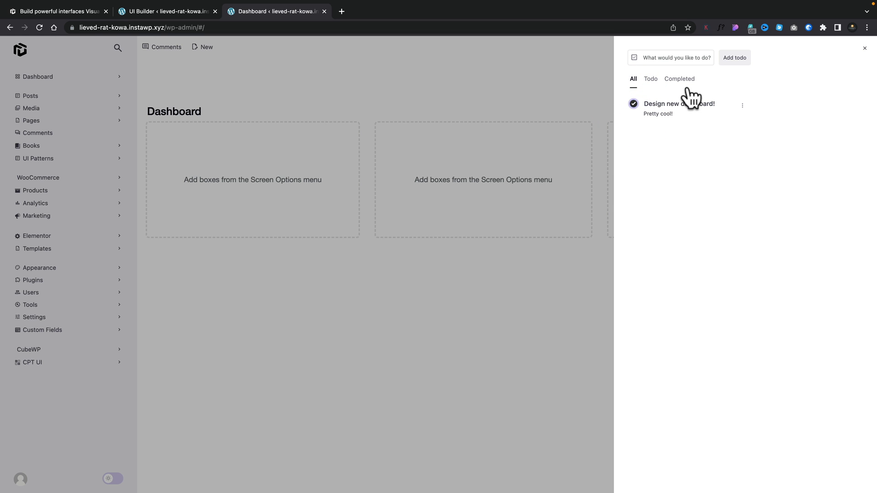
click(651, 82)
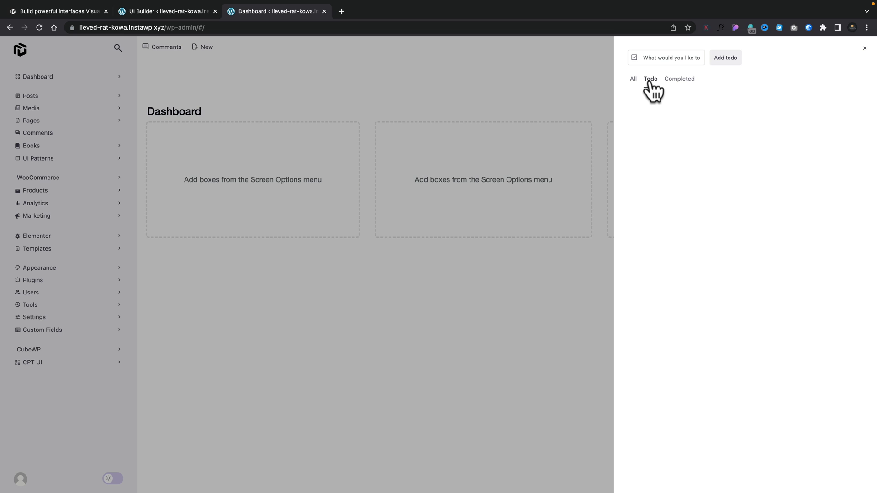
Turn on dark mode for the admin and check the to-do panel in the dark theme
click(864, 52)
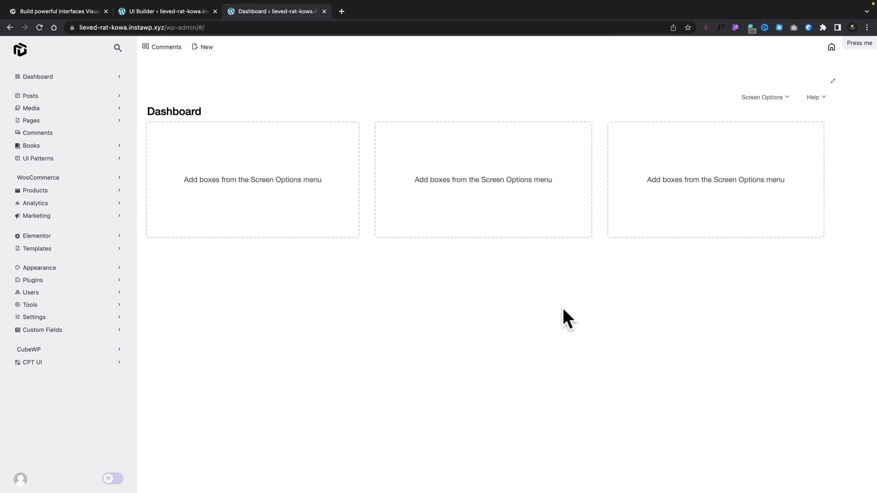
click(113, 479)
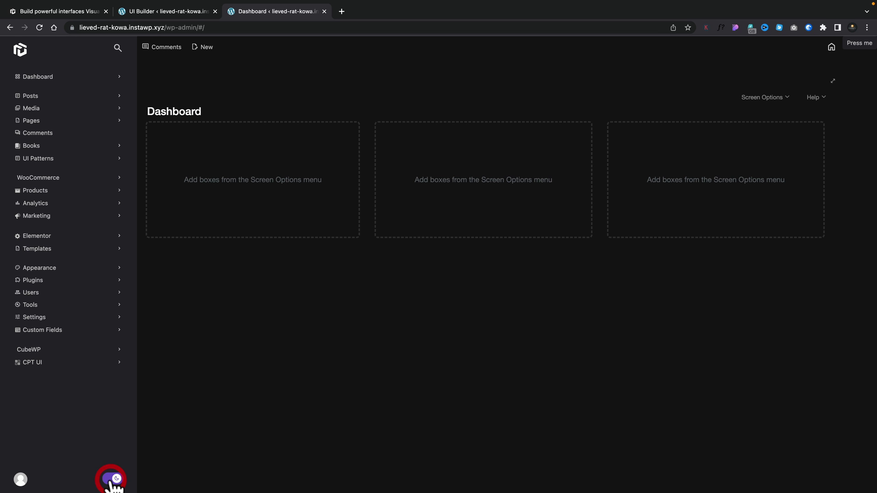
click(866, 53)
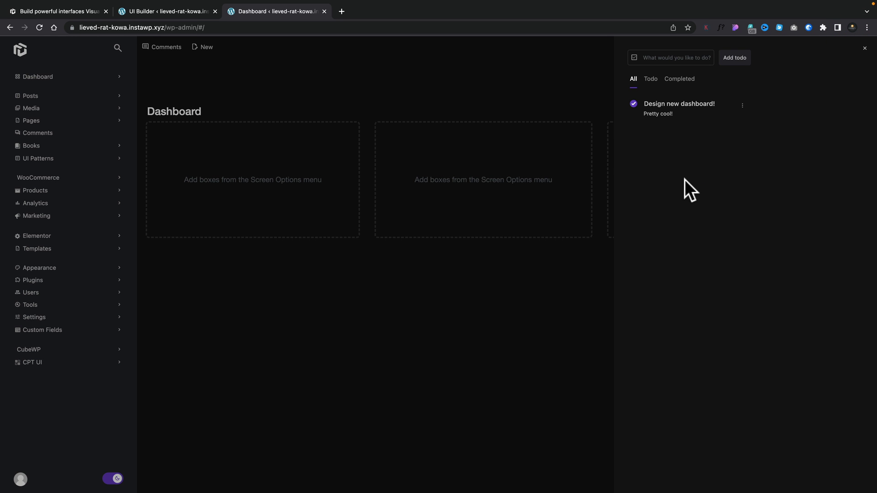
click(865, 49)
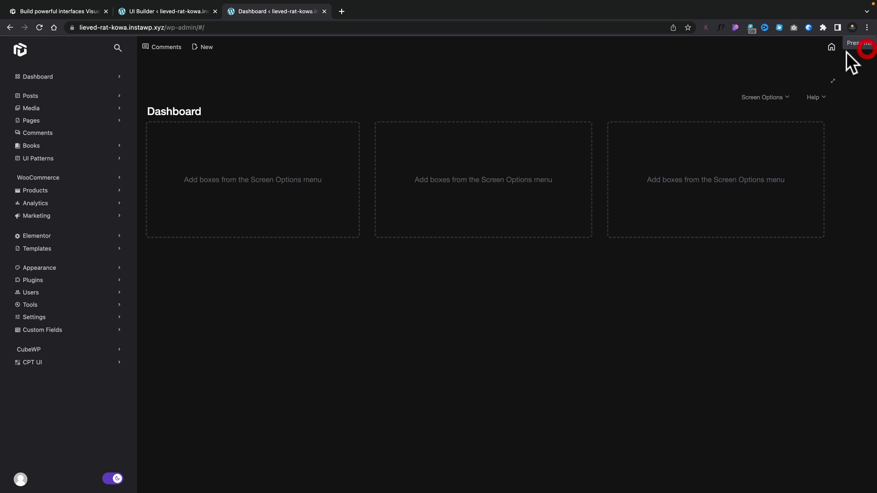
Back in the UI Builder, show the template settings' Theme styles section
click(171, 9)
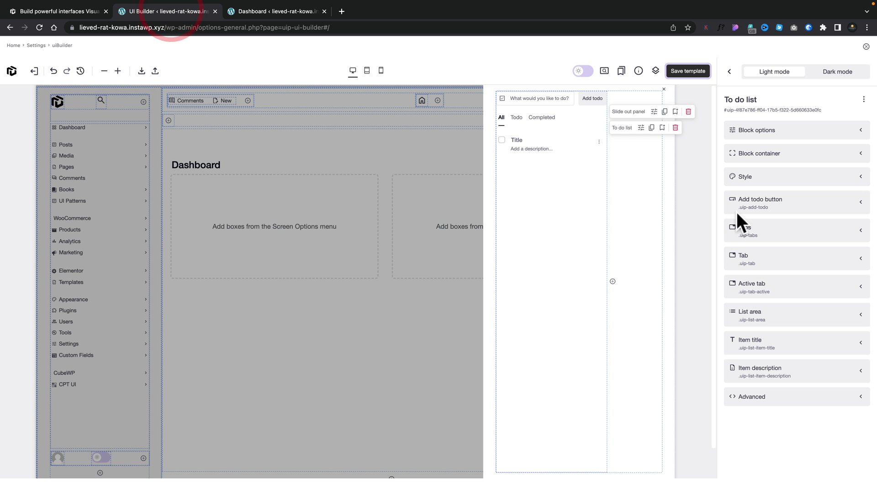
click(731, 74)
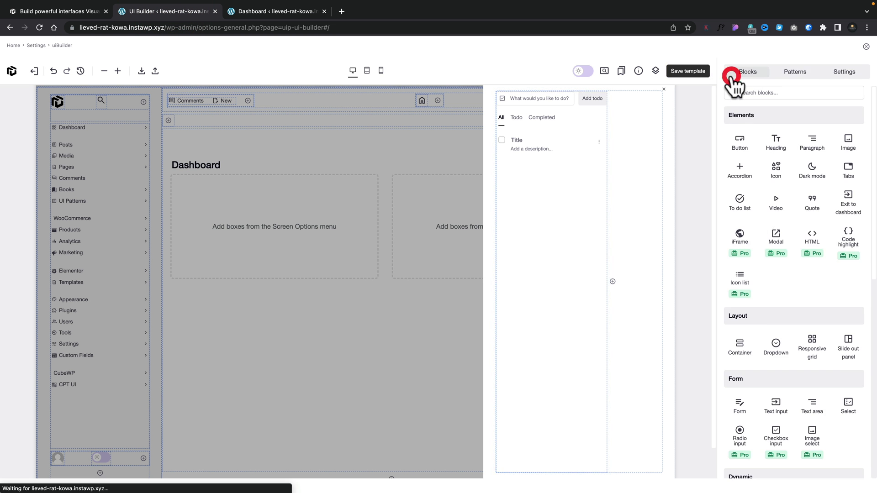
click(854, 80)
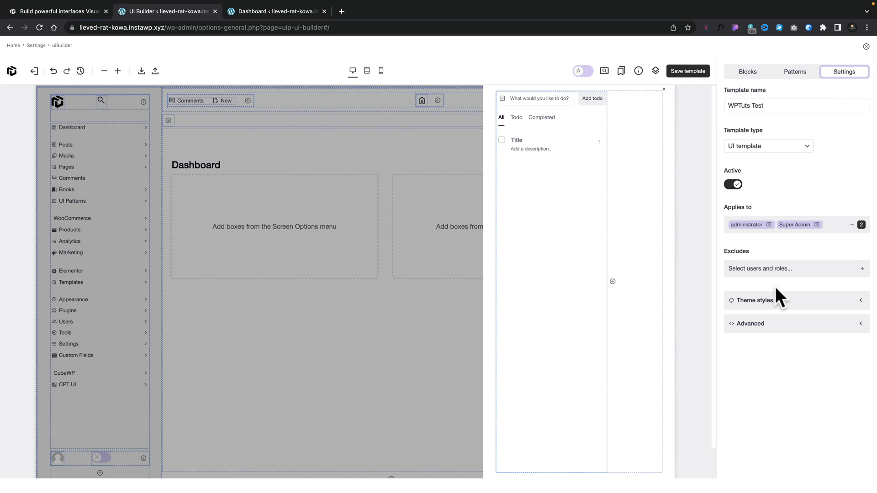
click(774, 300)
scroll(788, 371, down, 4)
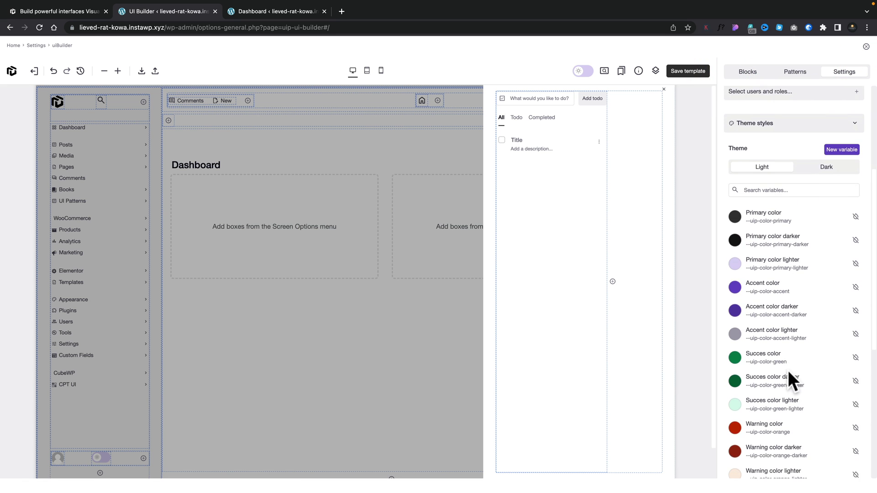
scroll(788, 371, down, 1)
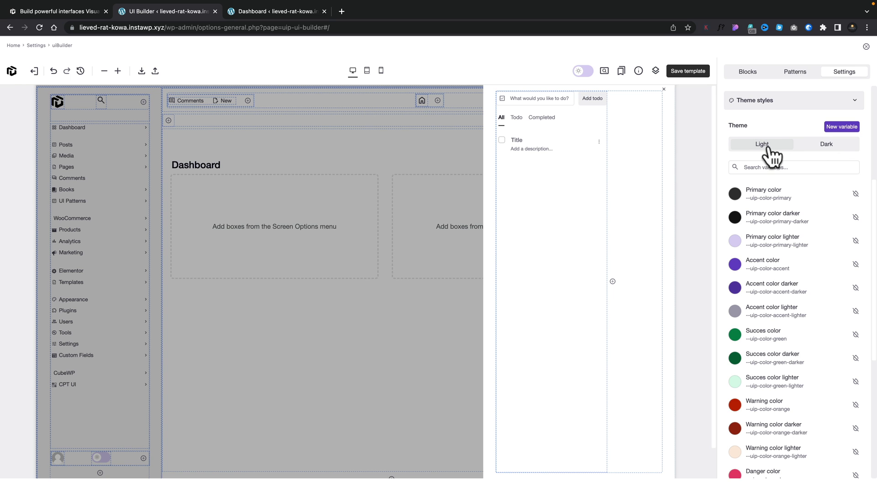
Compare the dark and light colour variables and inspect Accent color darker without changing it
click(829, 144)
click(763, 145)
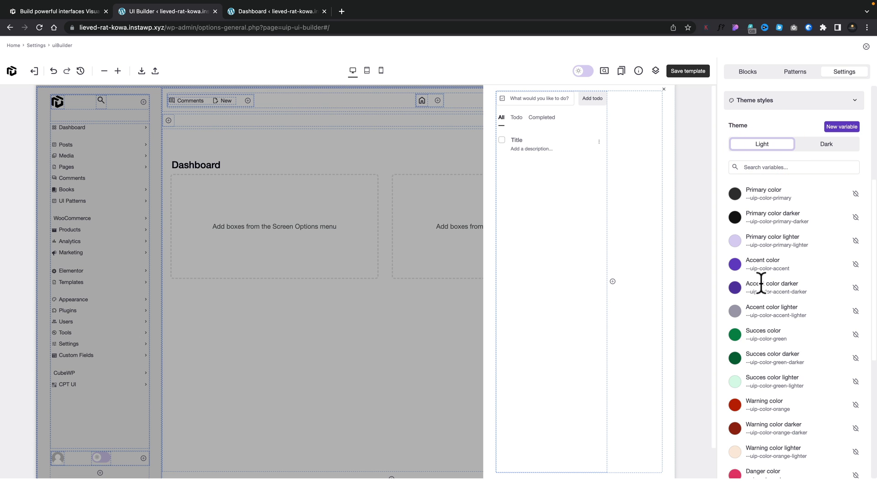
click(735, 287)
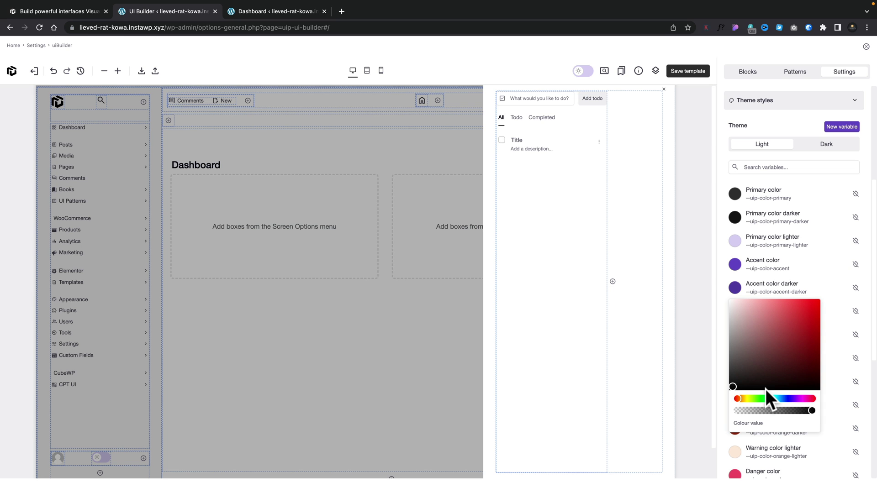
click(693, 290)
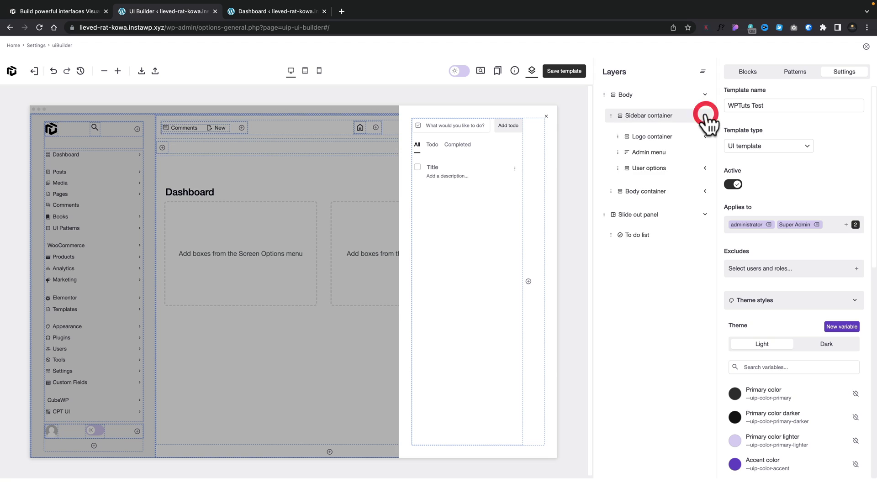
Expand the Logo container, Search offcanvas, User options, Dropdown and nested Container layers
click(705, 137)
click(705, 173)
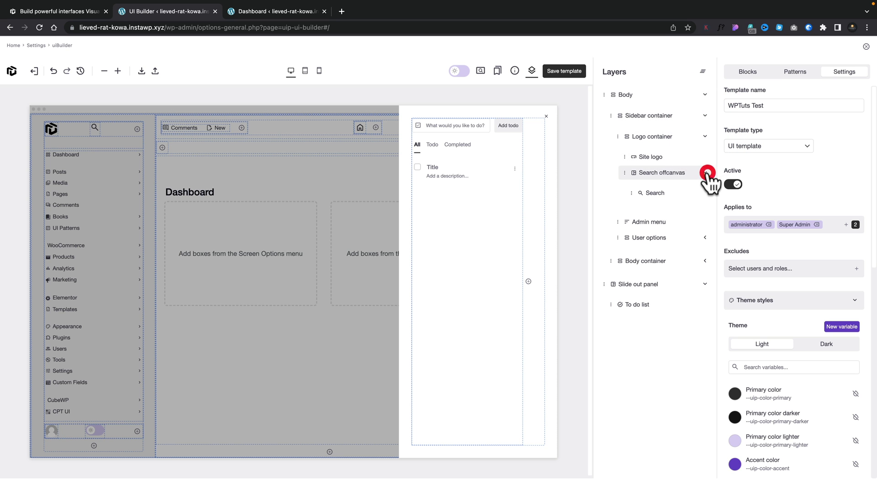
click(705, 238)
click(705, 259)
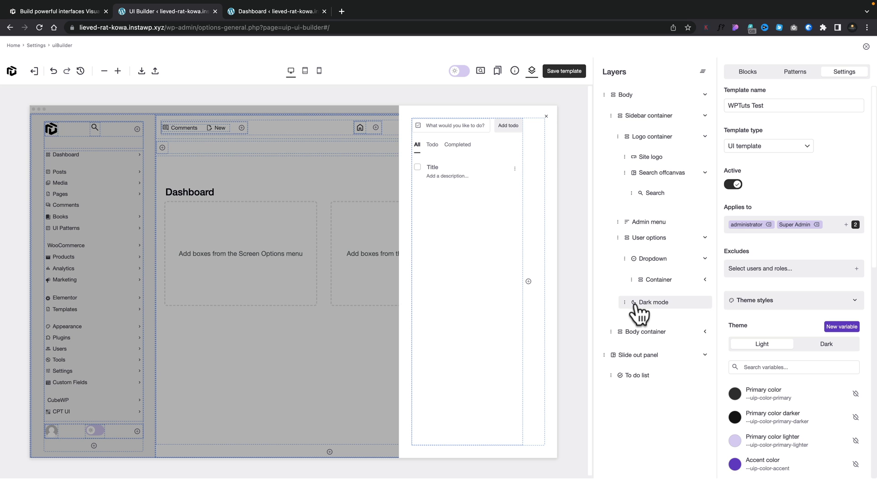
click(705, 280)
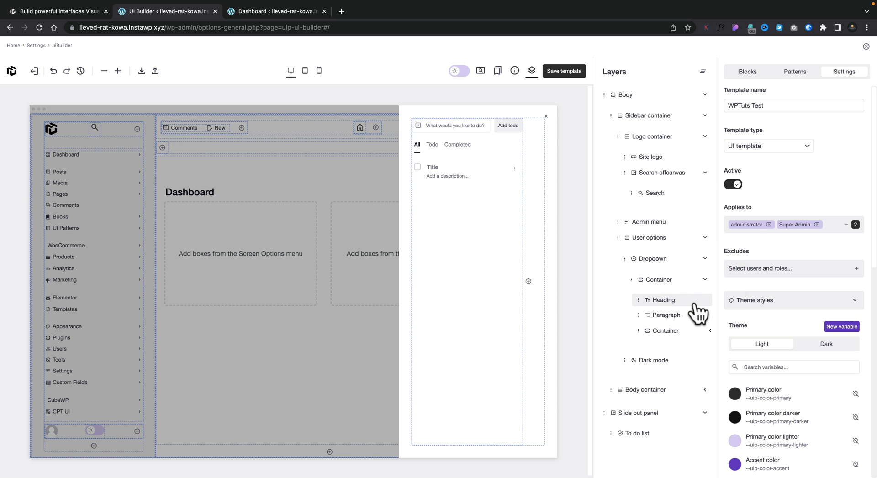
click(708, 333)
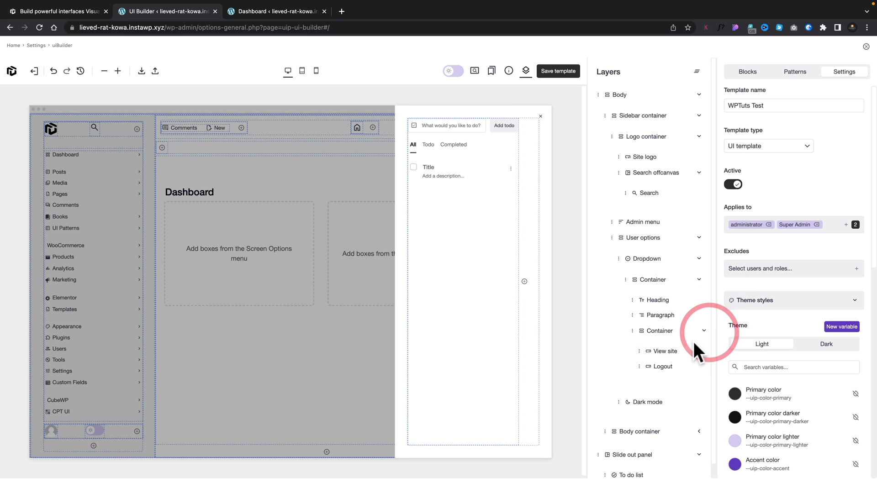
scroll(699, 347, down, 1)
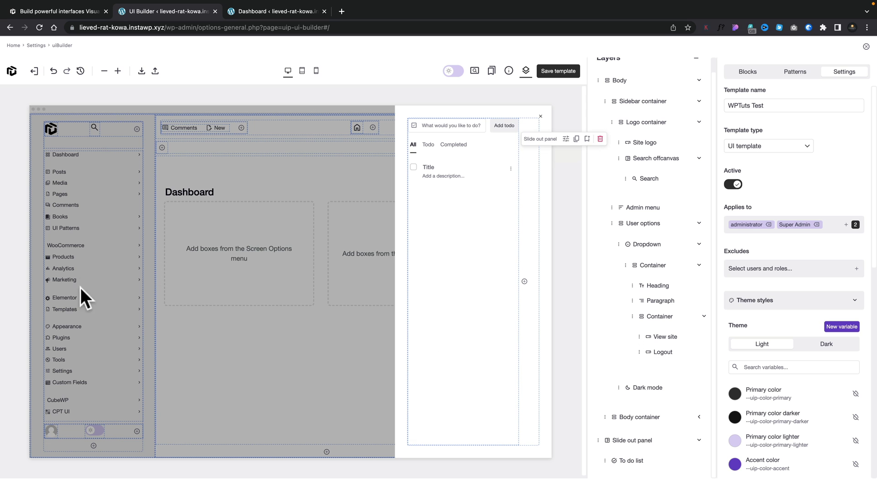
Select the Dark mode, Body, To do list and finally Slide out panel layers
click(658, 394)
click(660, 417)
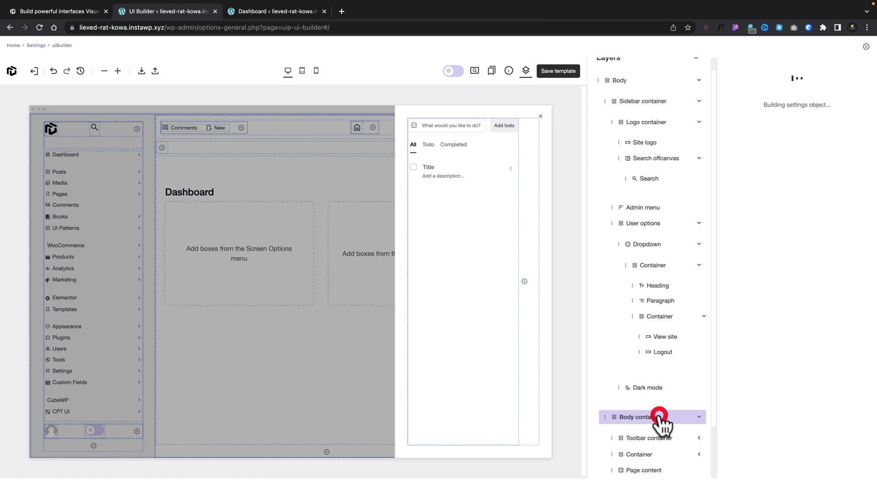
scroll(641, 471, down, 3)
click(639, 461)
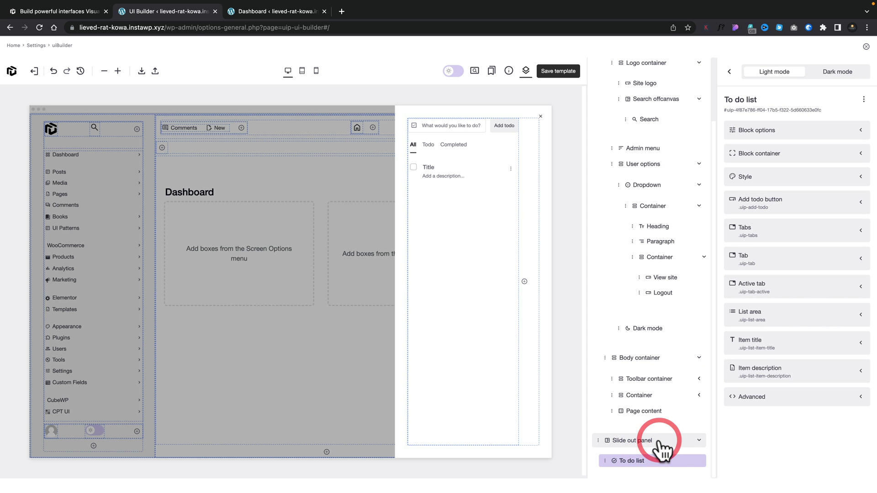
click(631, 441)
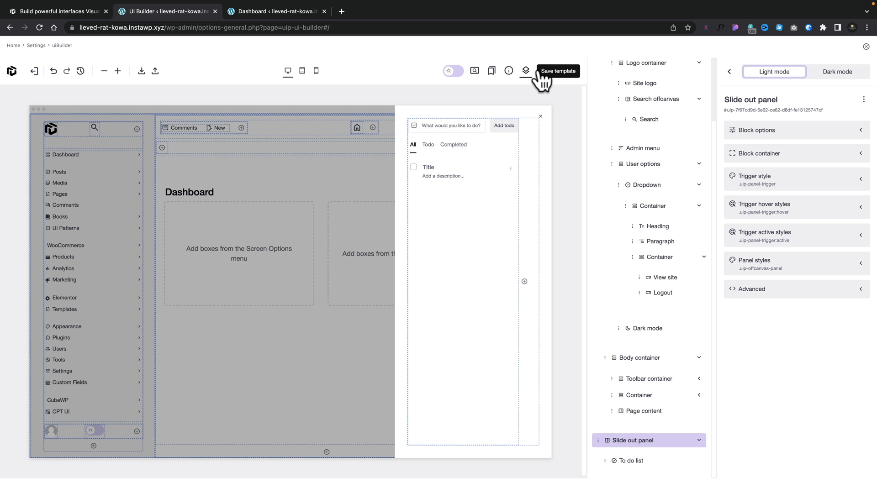
Hide the layer tree, close the slide-out preview and select the Admin menu block
click(526, 71)
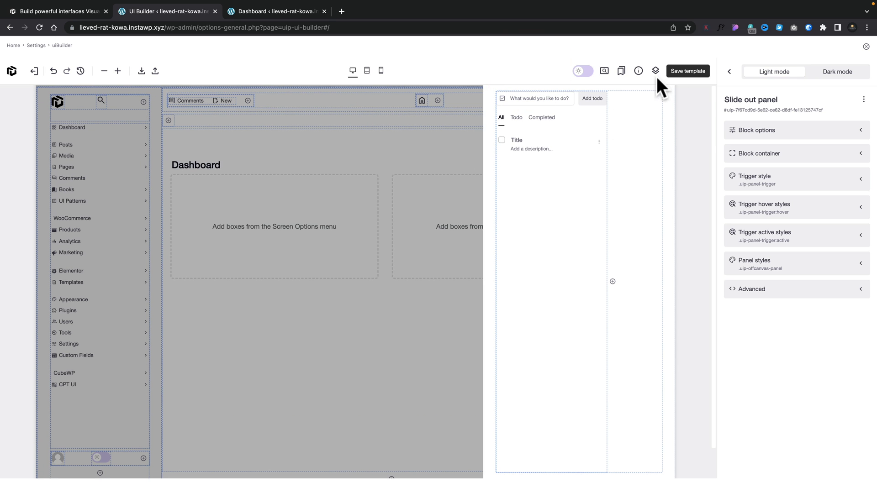
click(401, 324)
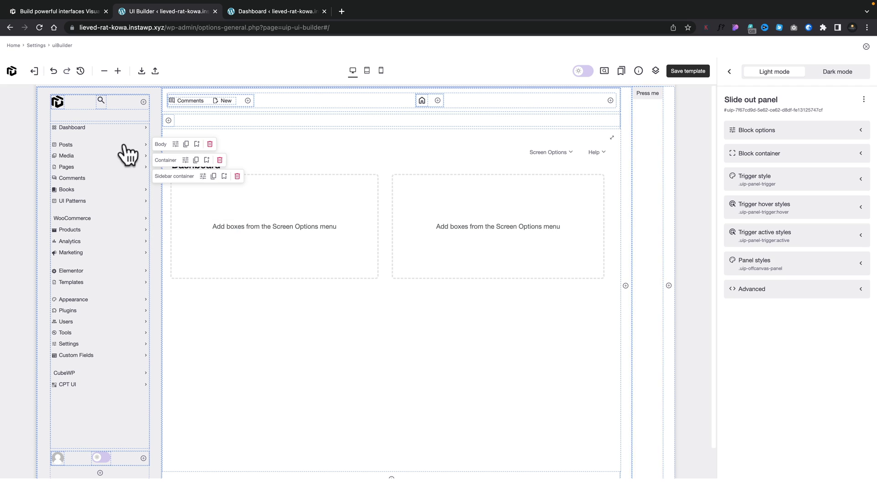
click(92, 150)
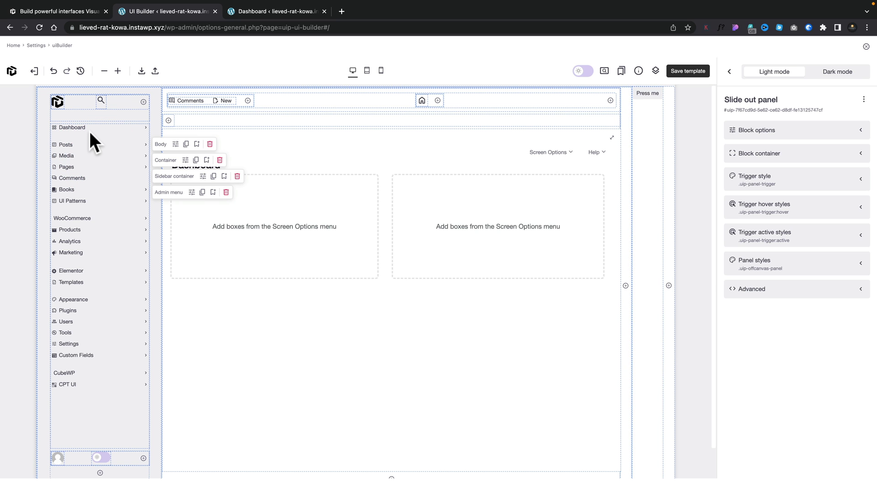
click(89, 132)
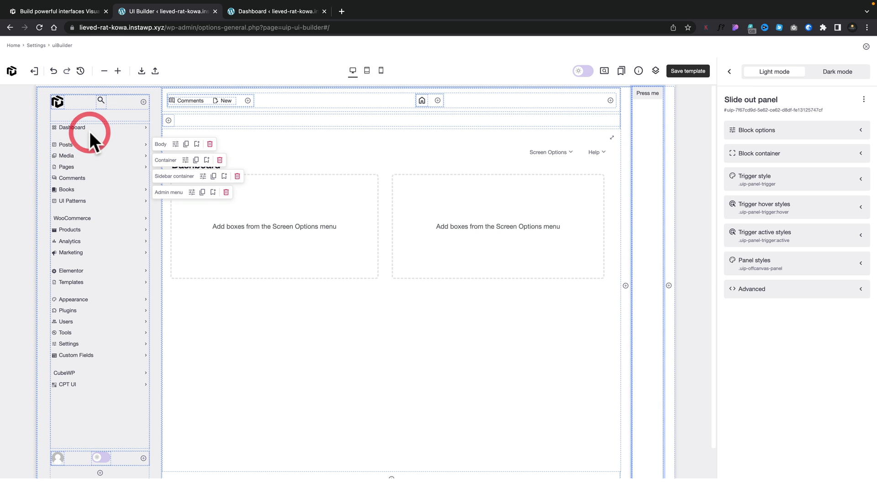
click(159, 157)
click(193, 196)
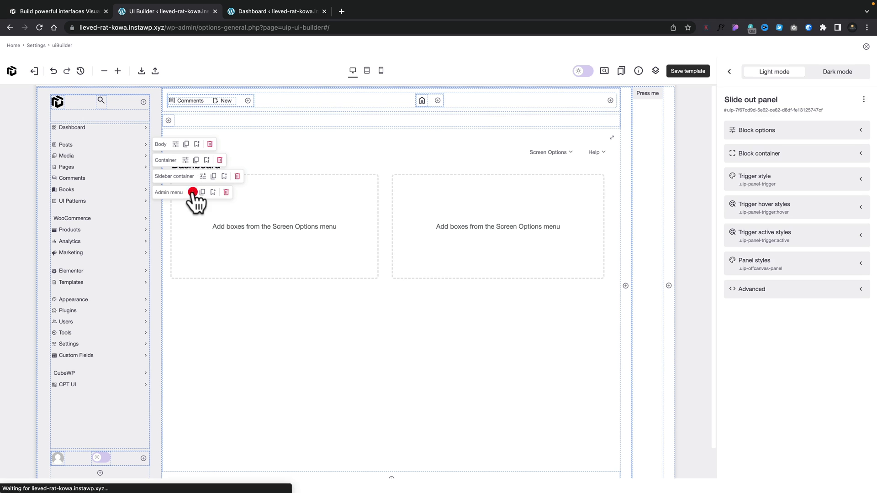
Set the admin menu style to Hover, after trying Dynamic, and save the template
click(795, 133)
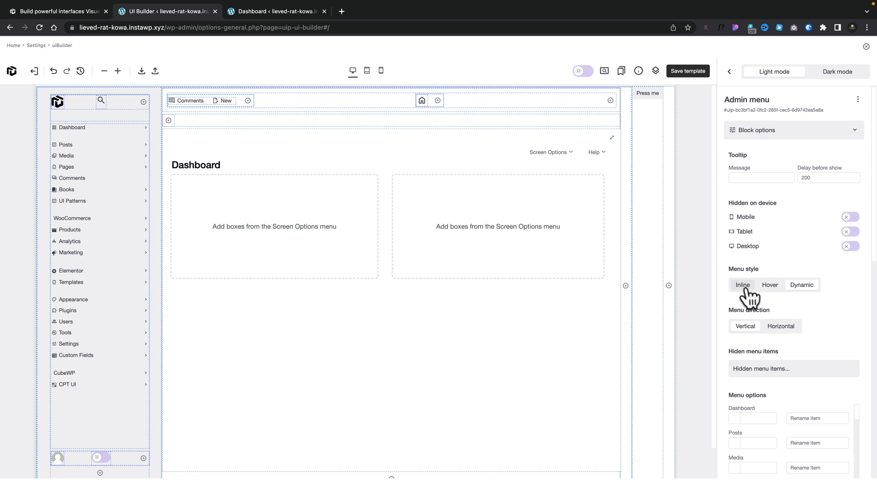
click(795, 286)
click(769, 287)
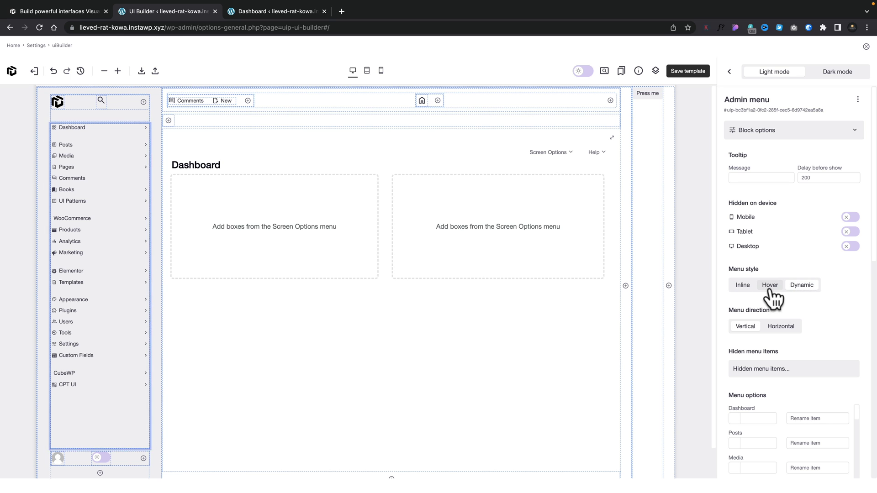
click(692, 72)
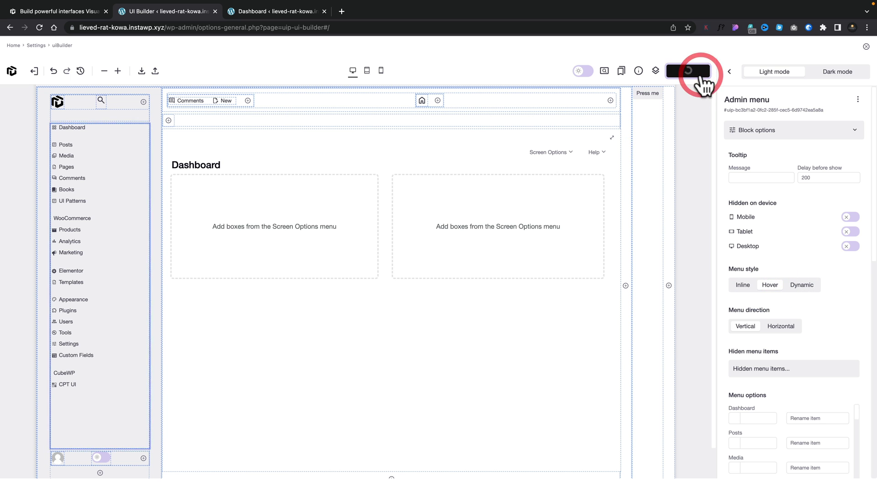
click(265, 10)
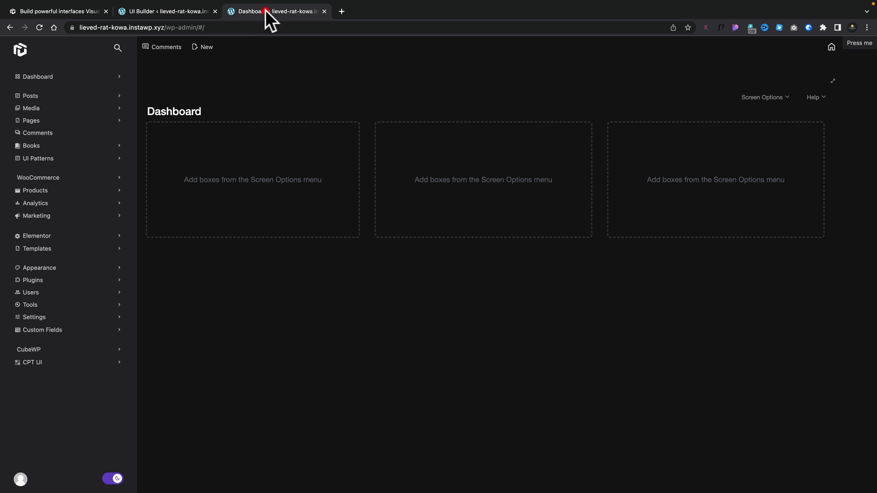
Reload the live dark dashboard, check the sidebar's flyout submenus, and return to the builder
click(39, 27)
mouse_move(71, 218)
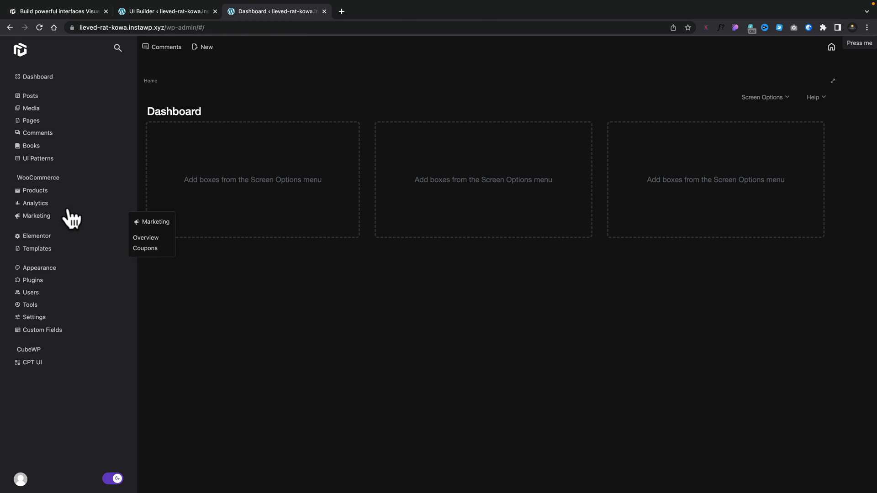
mouse_move(59, 255)
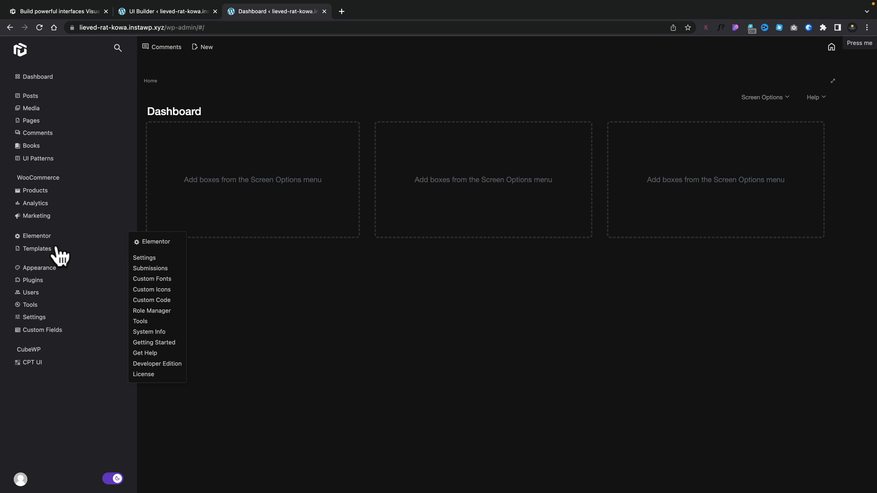
mouse_move(39, 290)
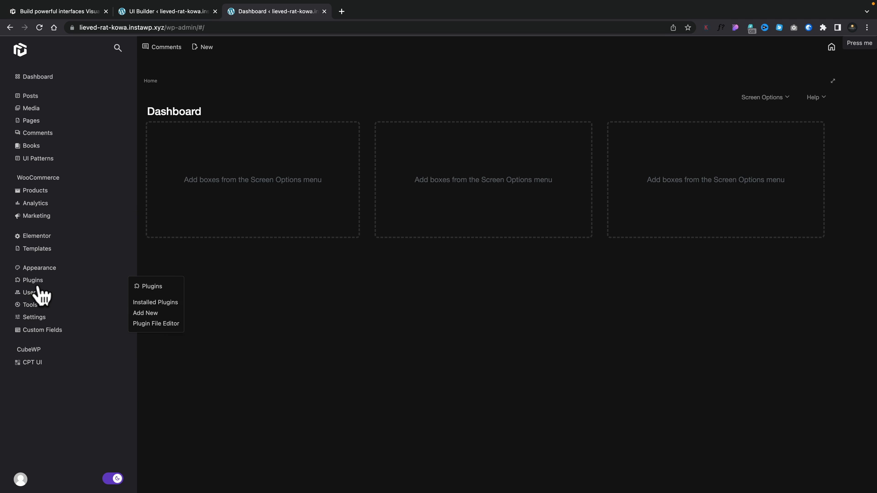
mouse_move(44, 332)
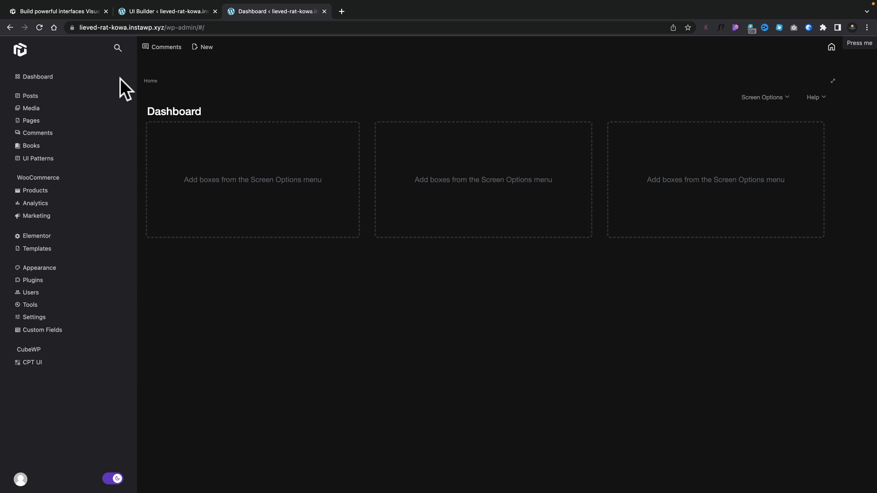
click(185, 13)
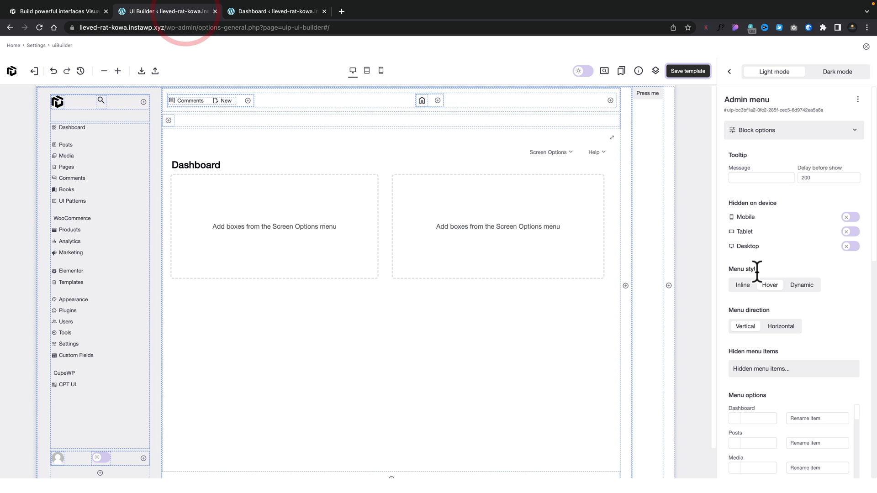
Save the admin menu as Inline and confirm Posts and Pages submenus expand inline live
click(747, 286)
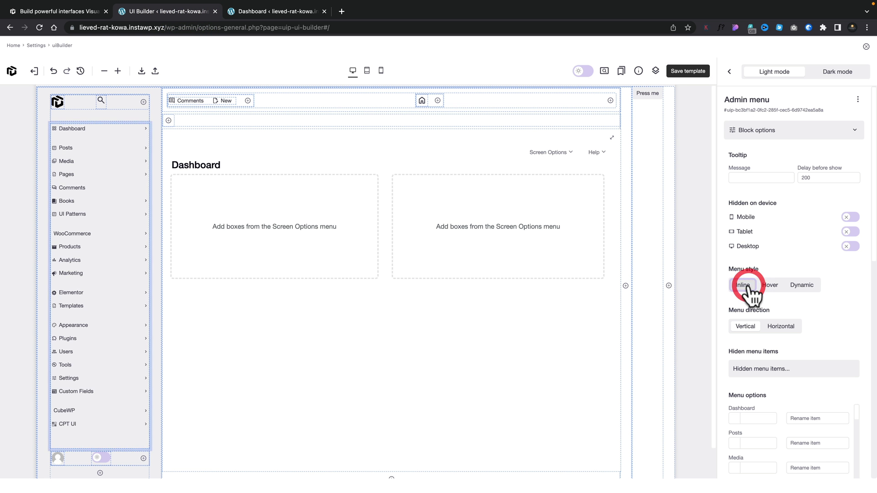
click(686, 72)
click(268, 10)
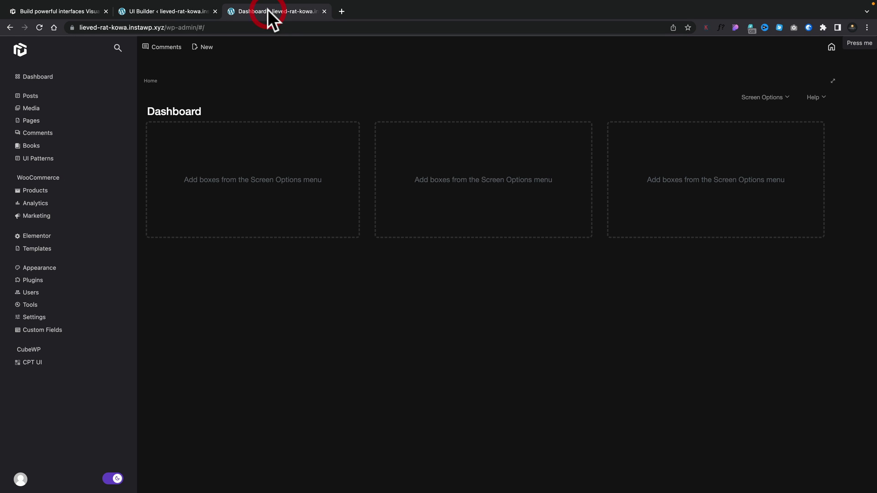
click(40, 27)
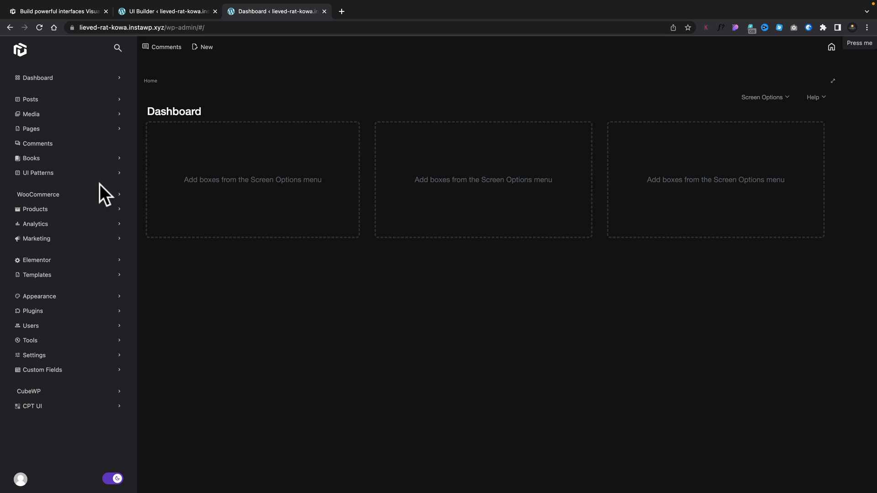
click(120, 100)
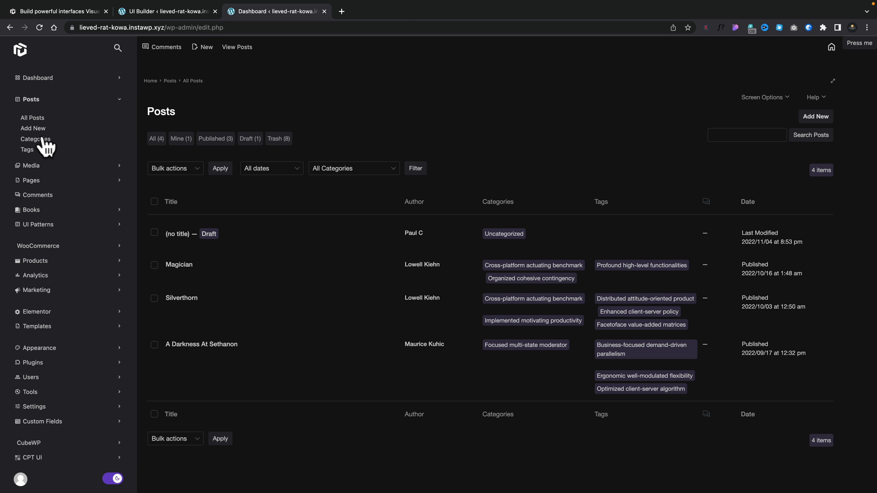
click(120, 182)
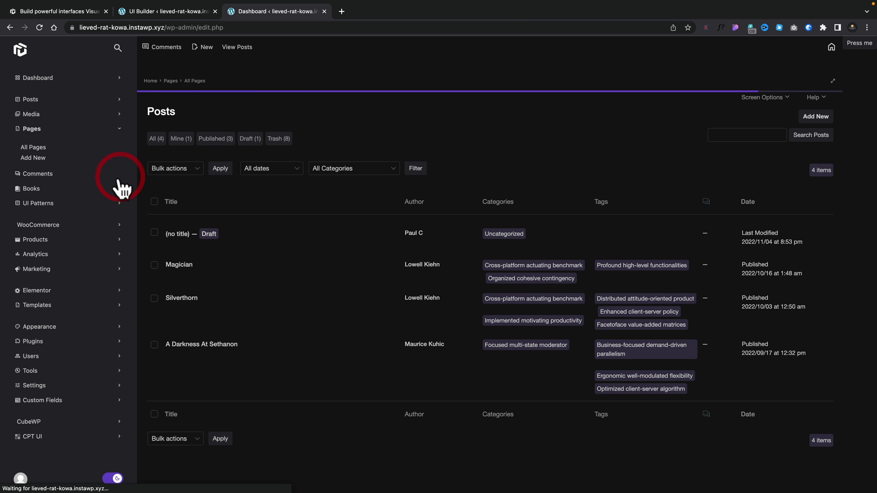
click(147, 10)
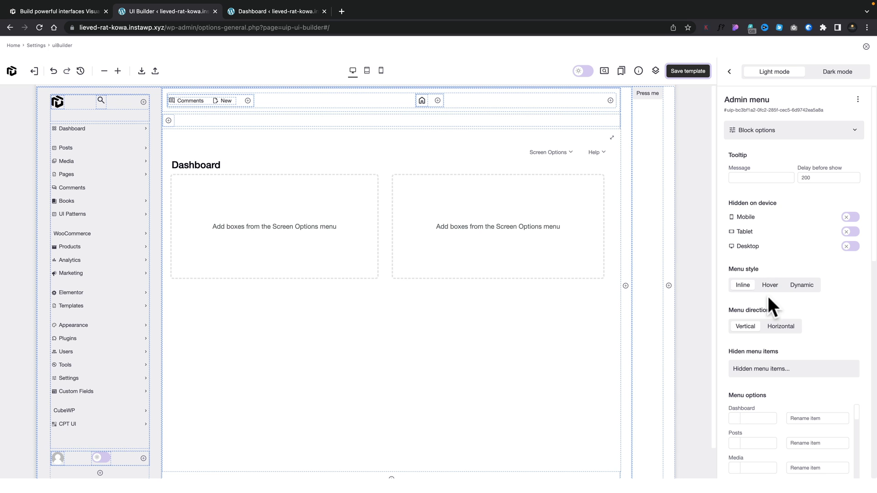
Set the menu style to Dynamic and rename the Dashboard menu item to 'Wibble Space'
click(805, 286)
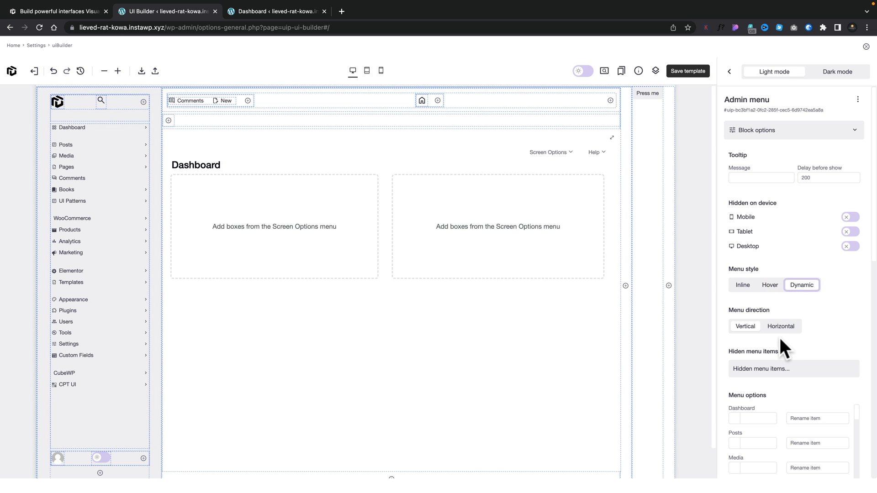
scroll(779, 338, down, 2)
scroll(780, 338, down, 5)
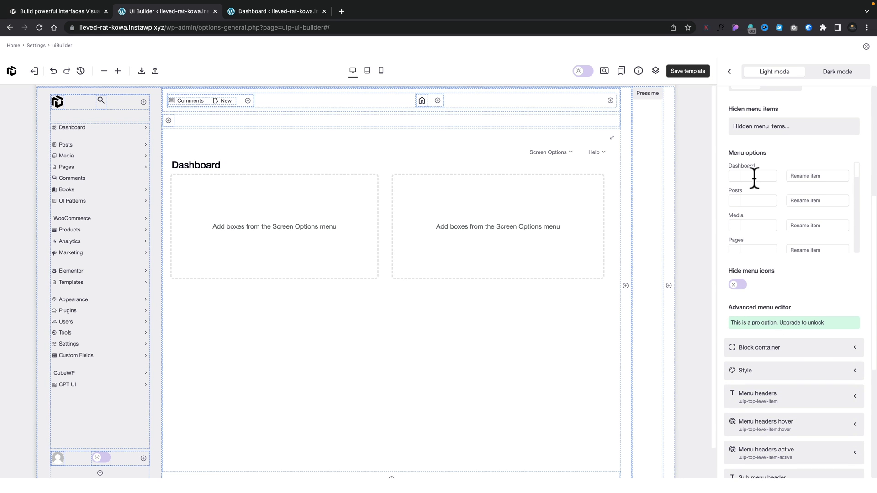
scroll(776, 187, down, 3)
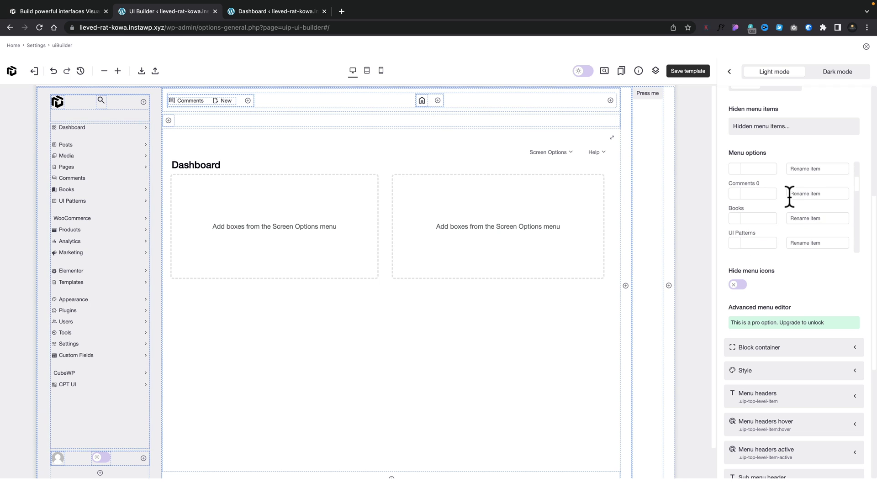
scroll(788, 196, down, 1)
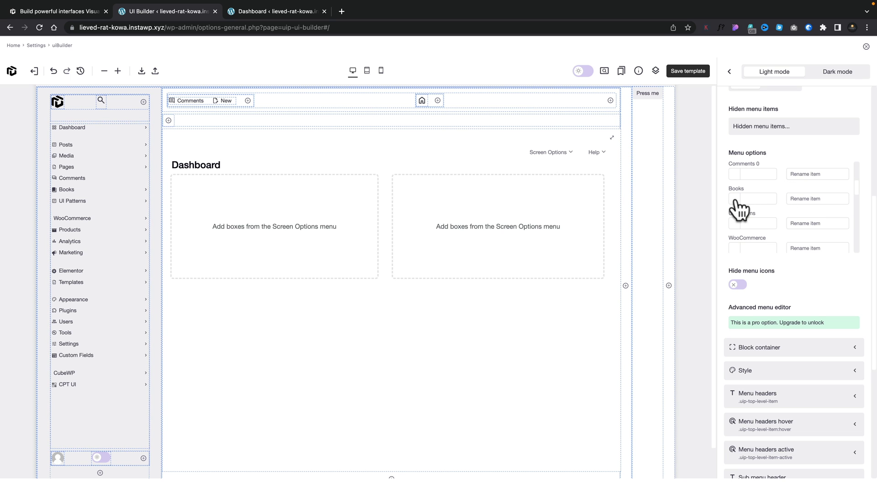
scroll(771, 191, up, 4)
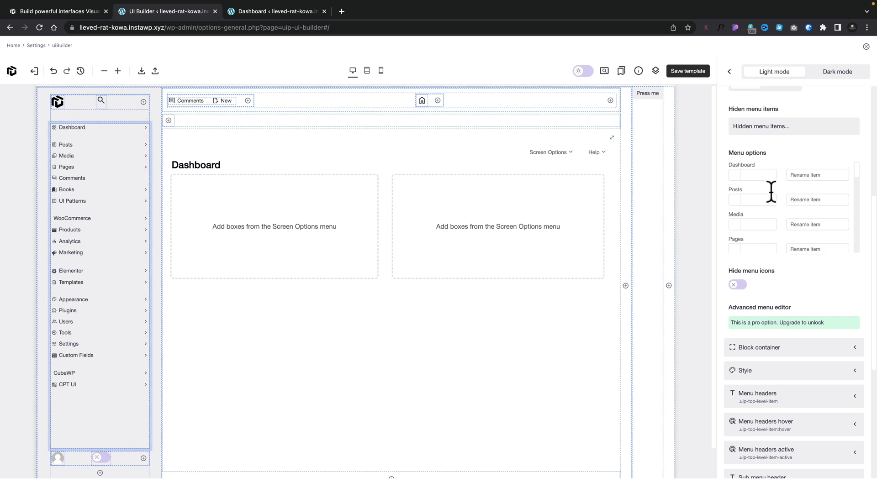
click(809, 175)
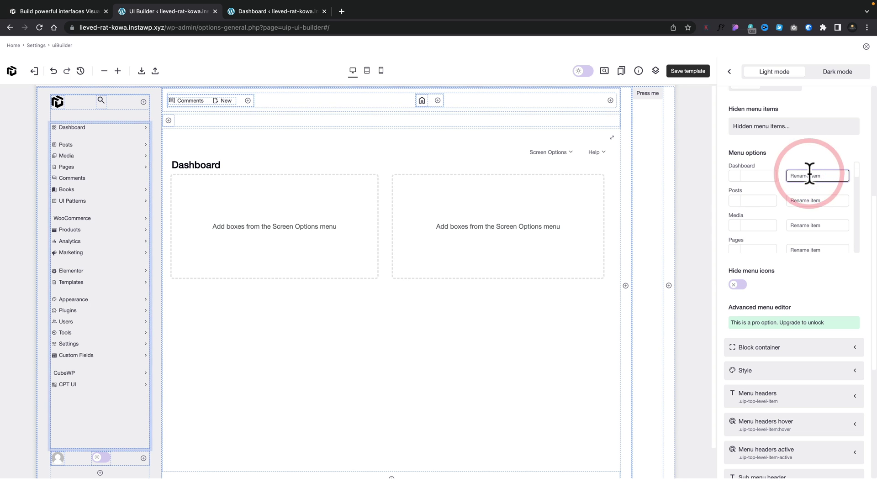
text(Wibble Space)
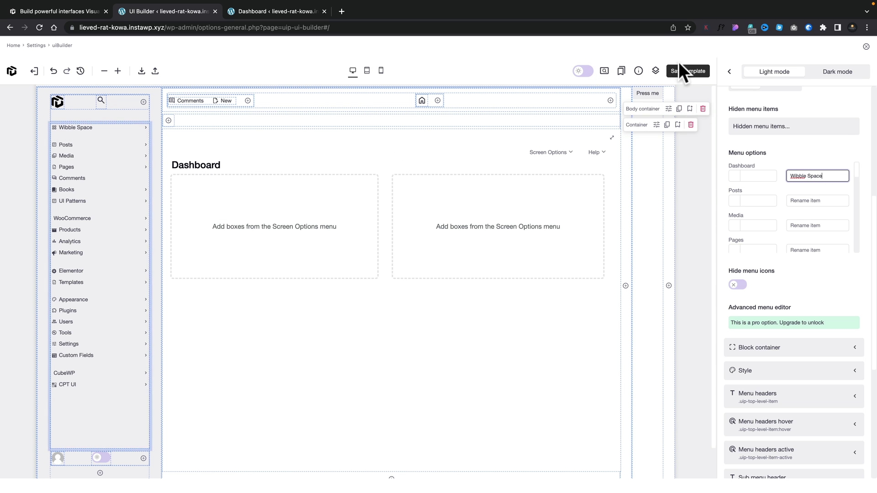
Save the template and reload the live Pages list, showing 'Wibble Space' in the main menu
click(688, 71)
click(275, 12)
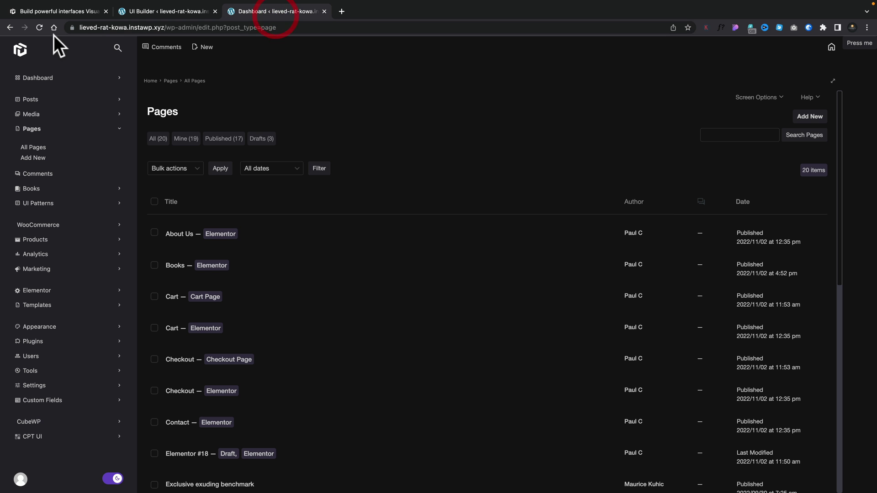
click(40, 27)
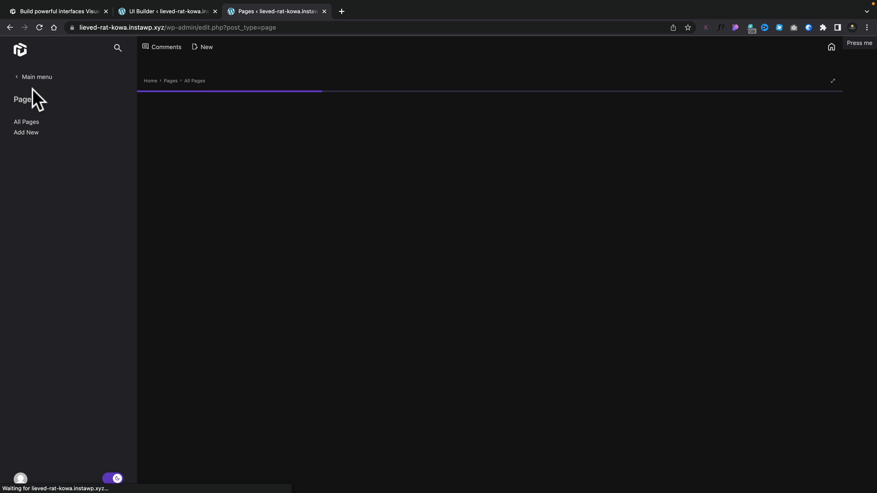
click(45, 80)
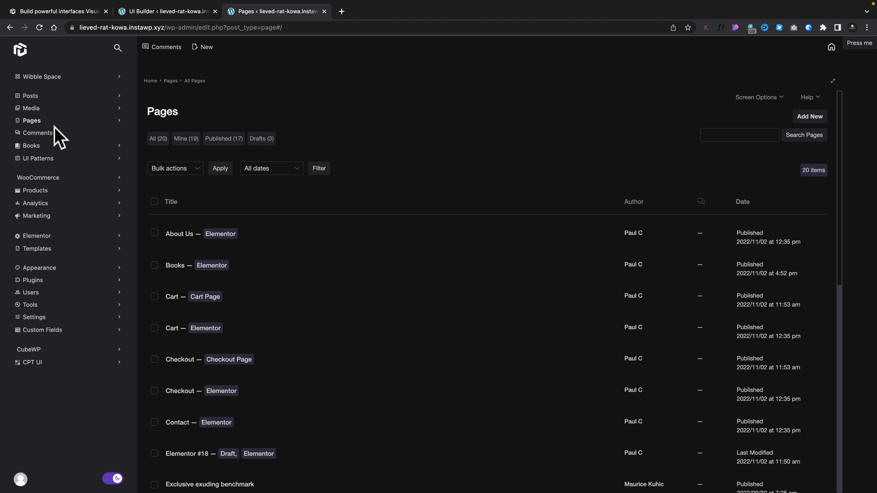